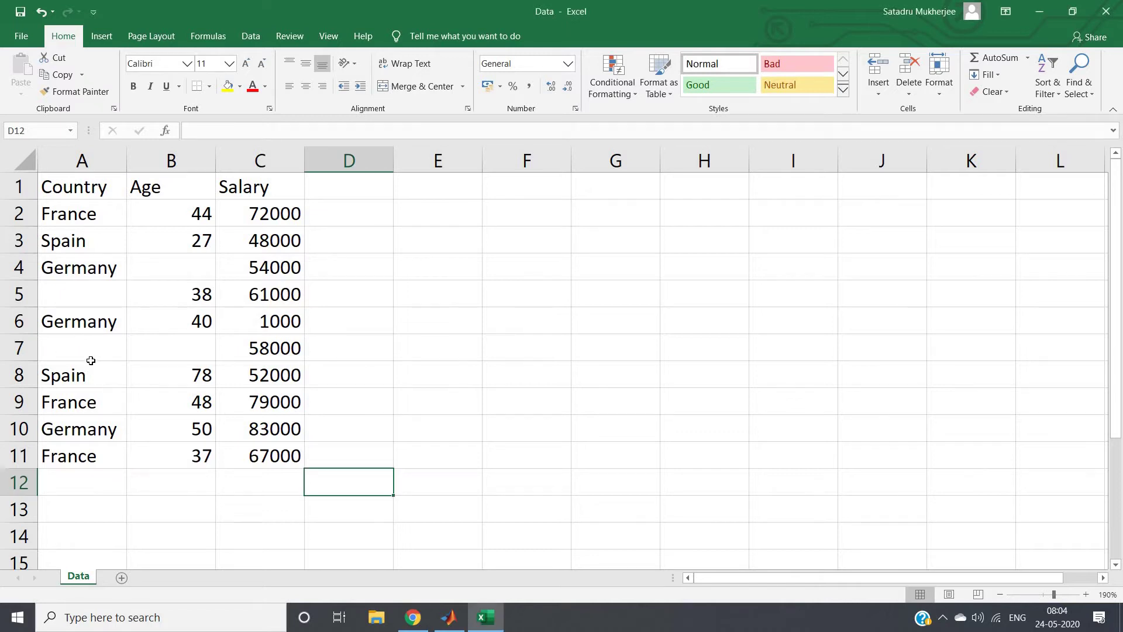
Point out row 7's empty Country and Age cells beside its Salary of 58000.
{"action": "left_click", "coordinate": [104, 353]}
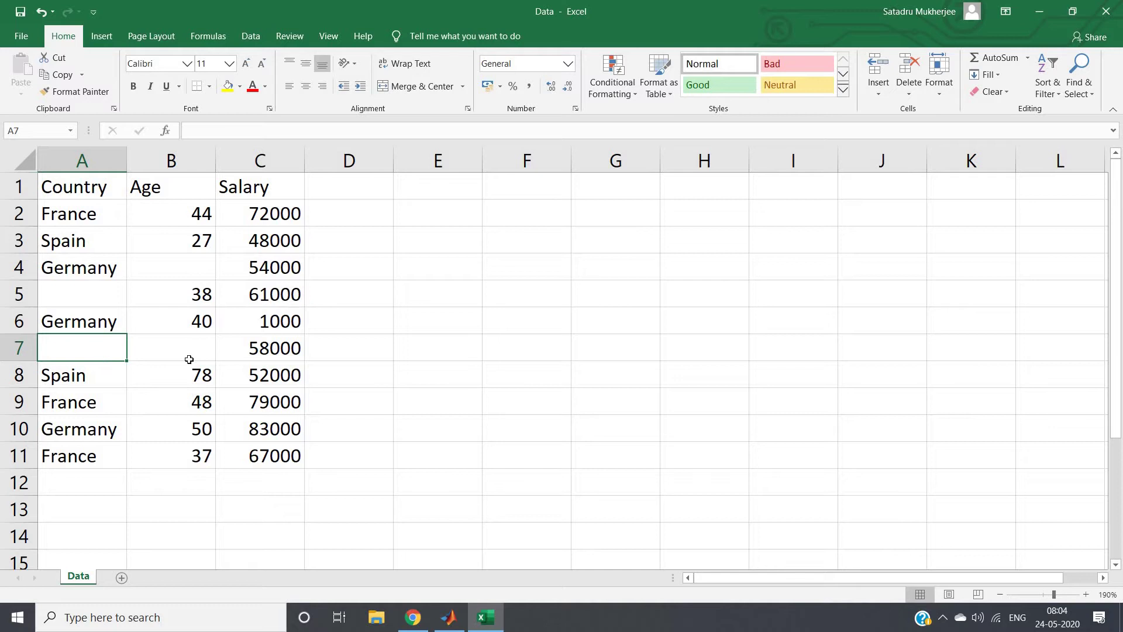
{"action": "left_click", "coordinate": [189, 359]}
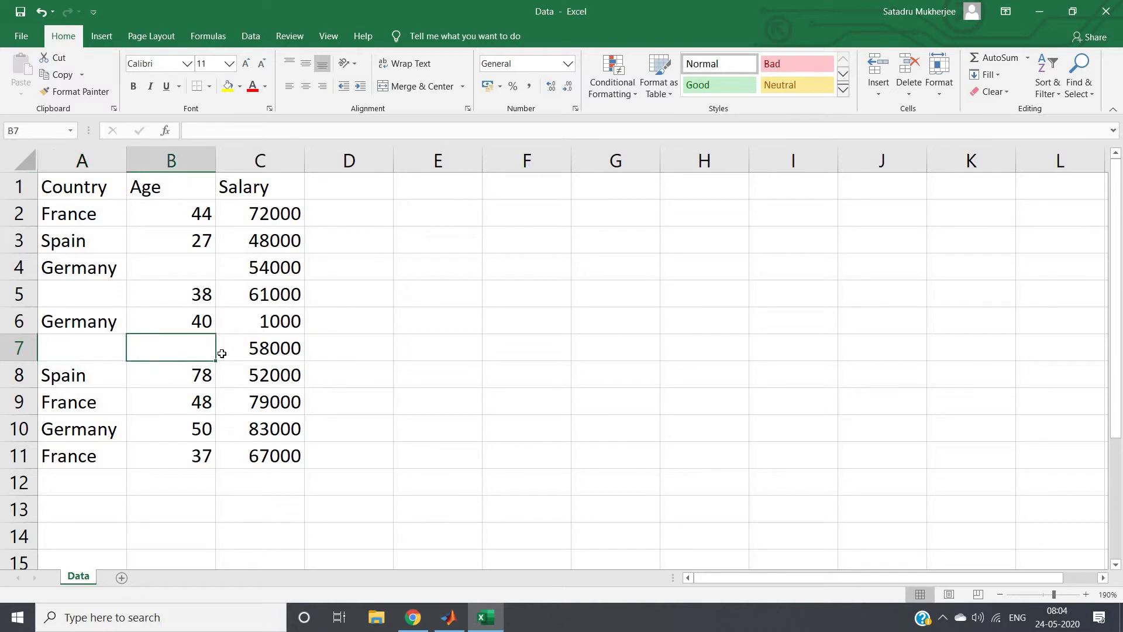
{"action": "left_click", "coordinate": [262, 356]}
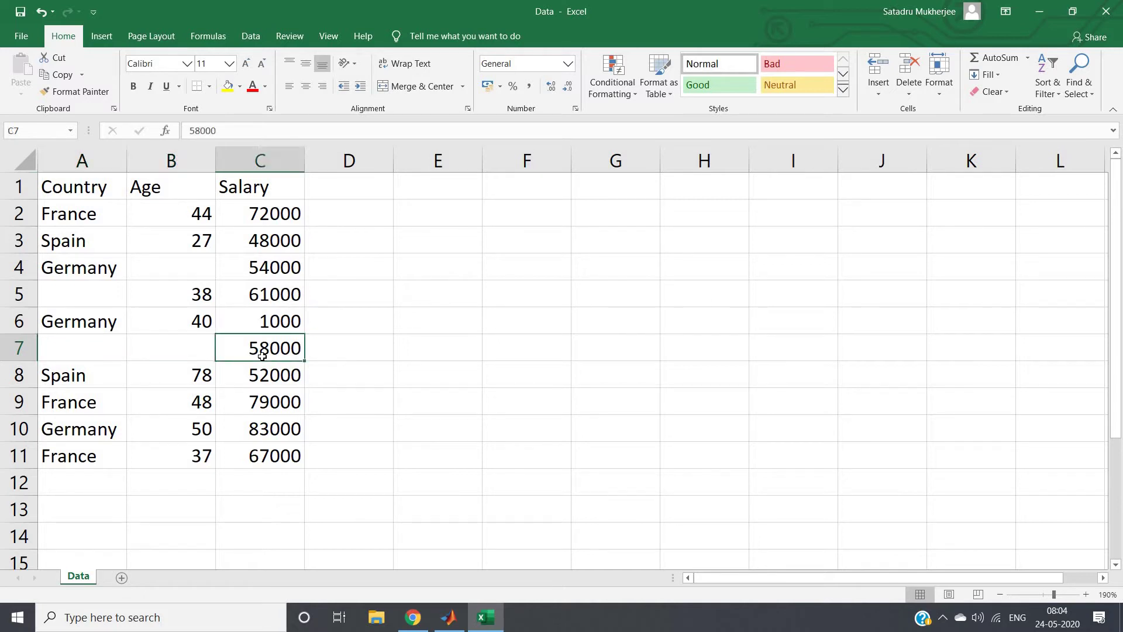
{"action": "left_click", "coordinate": [82, 349]}
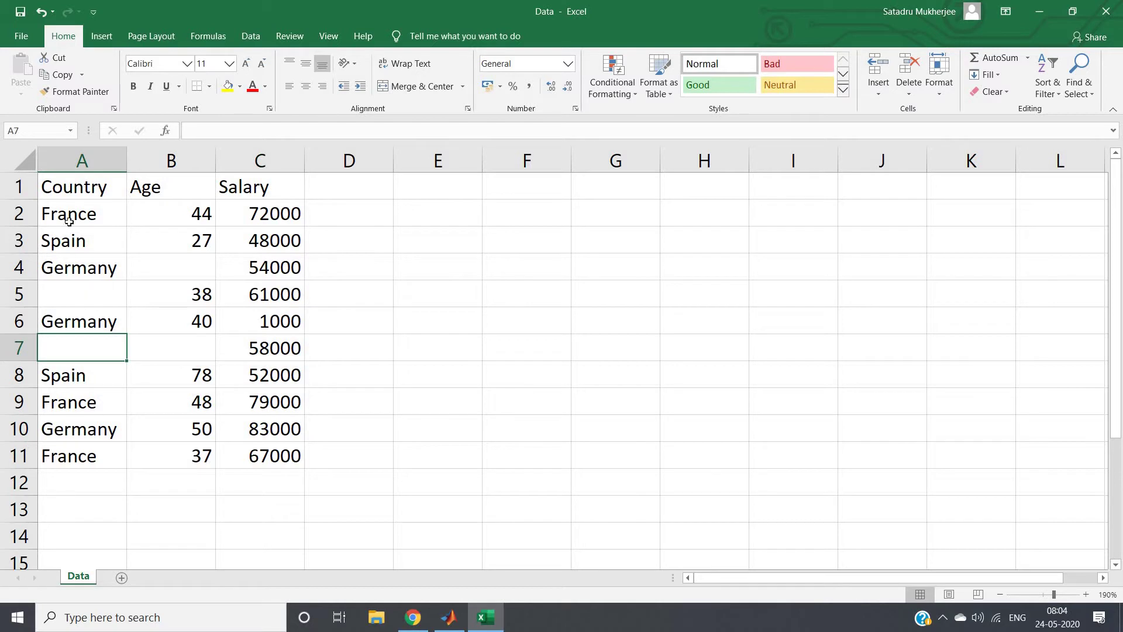
{"action": "left_click", "coordinate": [162, 348]}
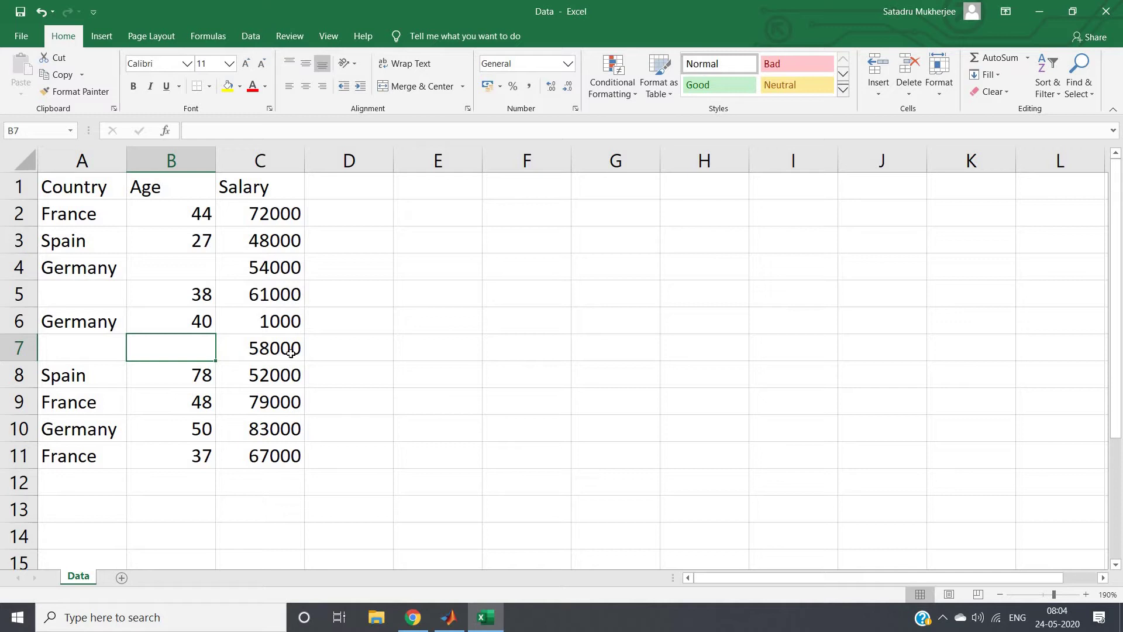
{"action": "left_click_drag", "start_coordinate": [251, 348], "coordinate": [72, 347]}
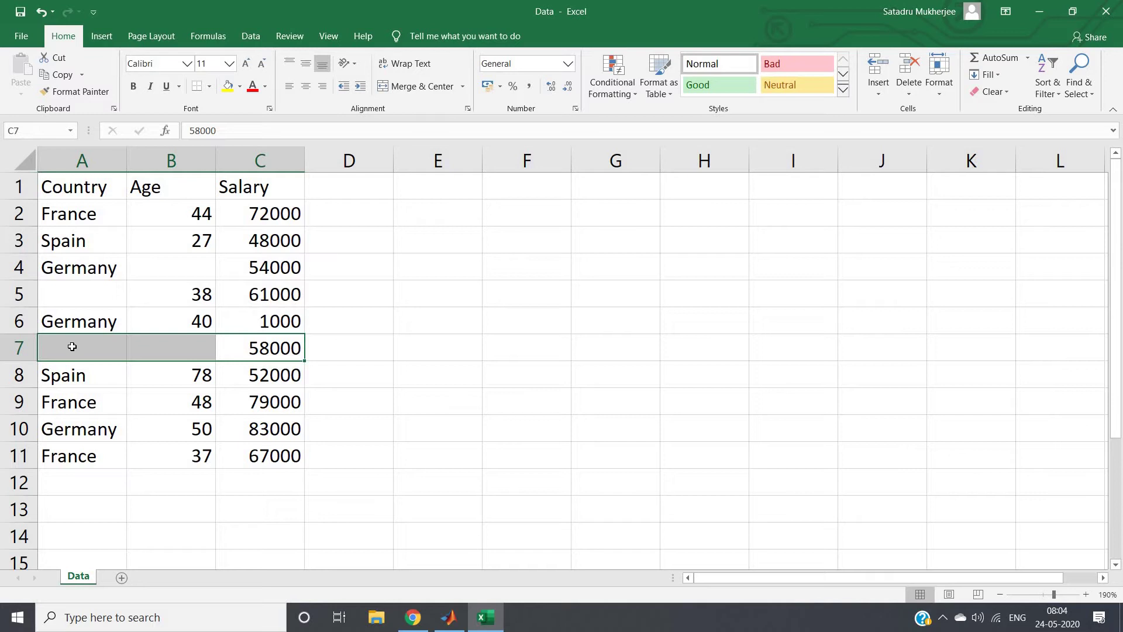
{"action": "left_click", "coordinate": [72, 347]}
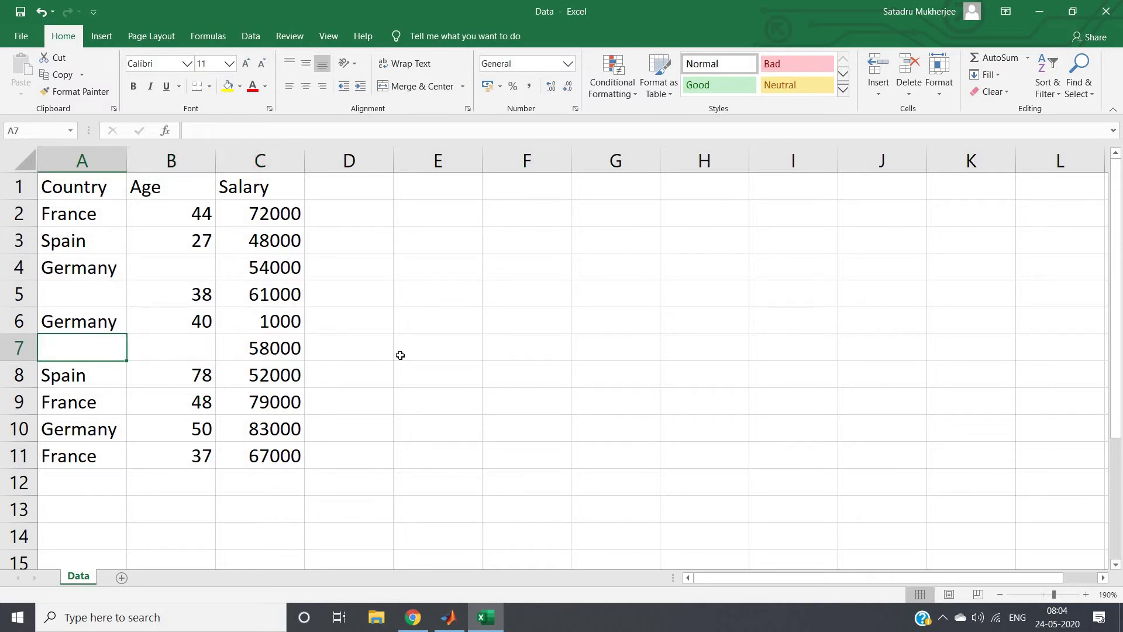
On the rmmissing help page, highlight the MinNumMissing code line and show the page address.
{"action": "left_click", "coordinate": [413, 617]}
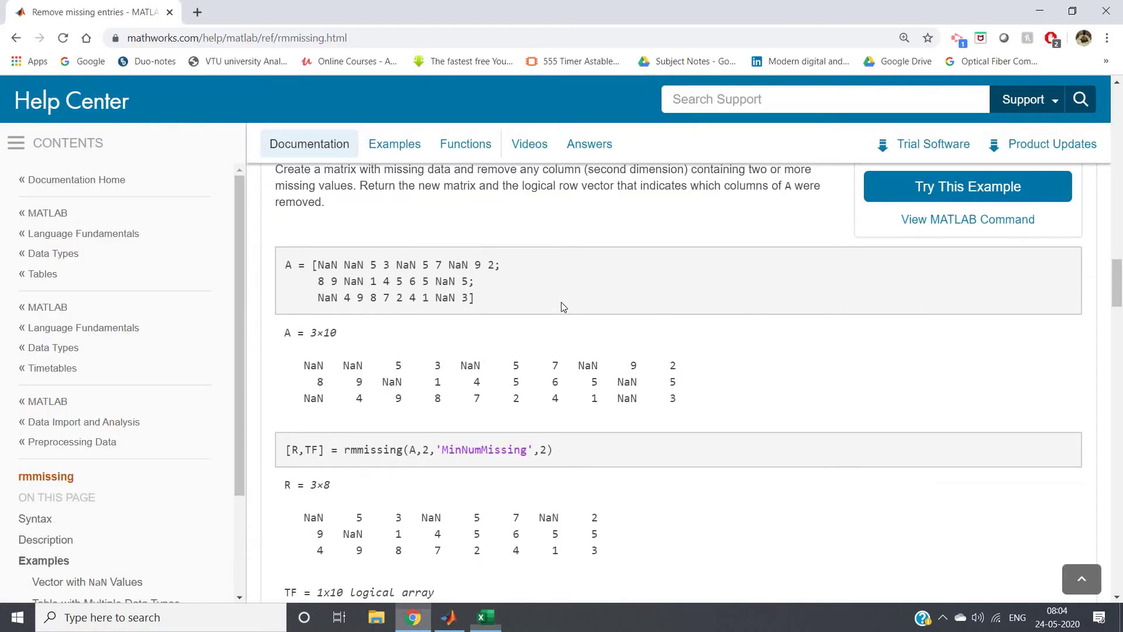
{"action": "triple_click", "coordinate": [403, 449]}
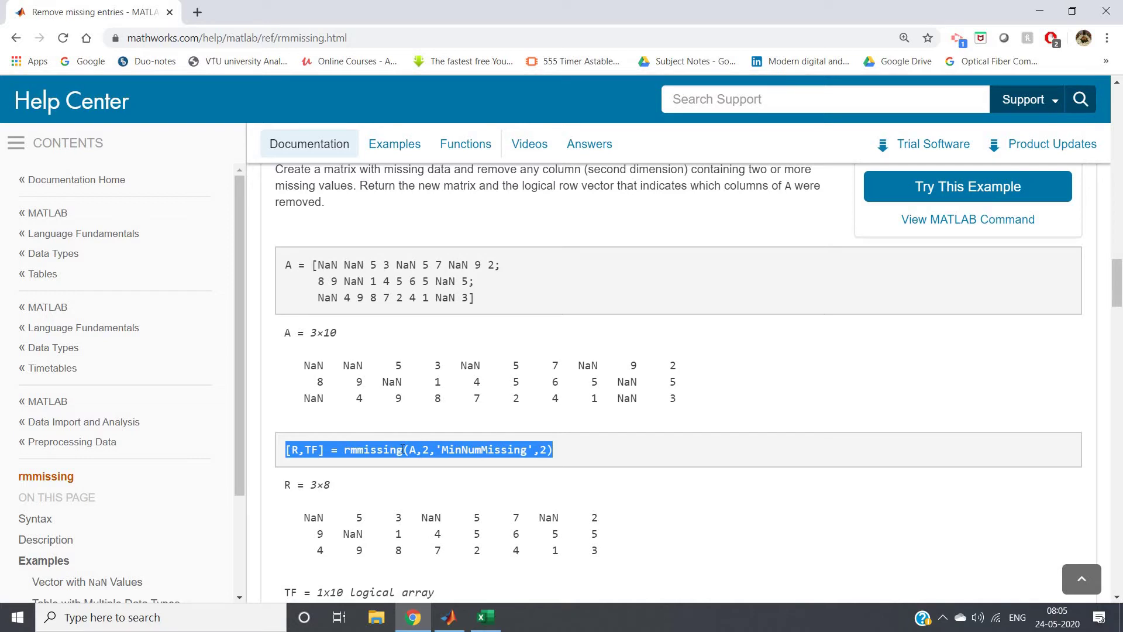
{"action": "left_click", "coordinate": [411, 450]}
{"action": "scroll", "coordinate": [267, 277], "scroll_direction": "up", "scroll_amount": 20}
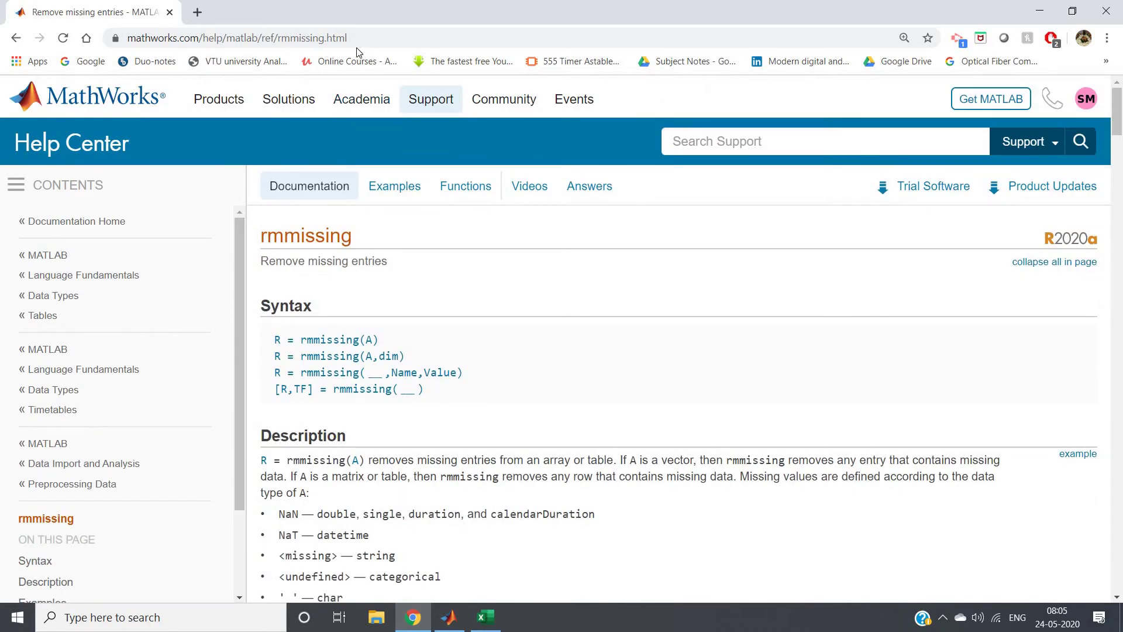
{"action": "left_click", "coordinate": [369, 39]}
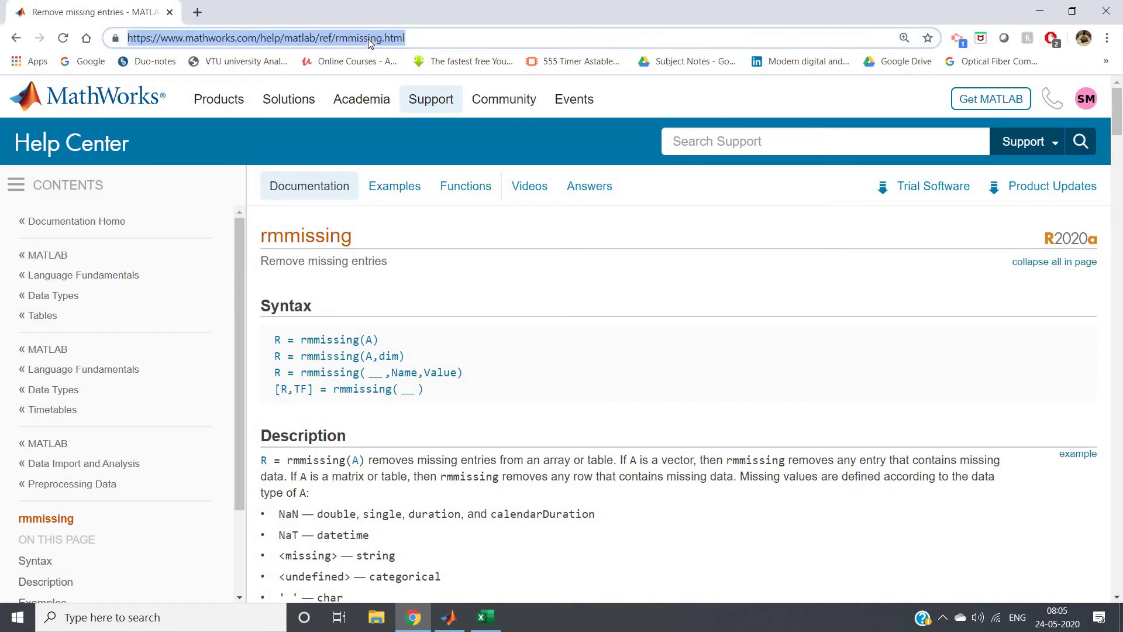
{"action": "left_click", "coordinate": [473, 371]}
Scroll the rmmissing page to the Matrix with Missing Data example.
{"action": "scroll", "coordinate": [472, 370], "scroll_direction": "down", "scroll_amount": 20}
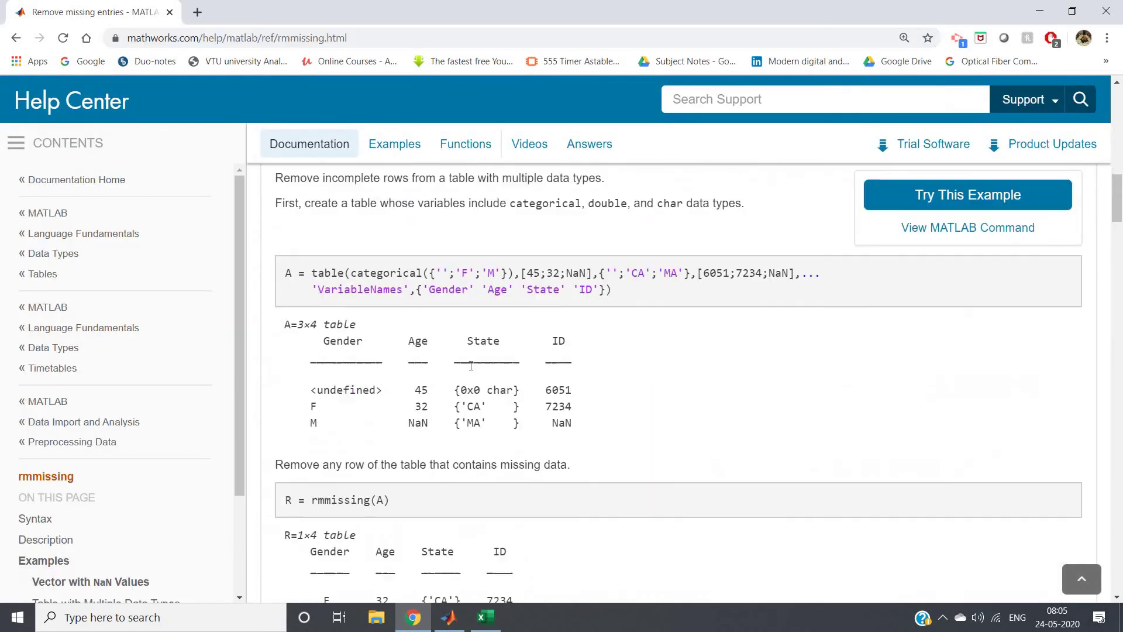
{"action": "scroll", "coordinate": [471, 365], "scroll_direction": "down", "scroll_amount": 10}
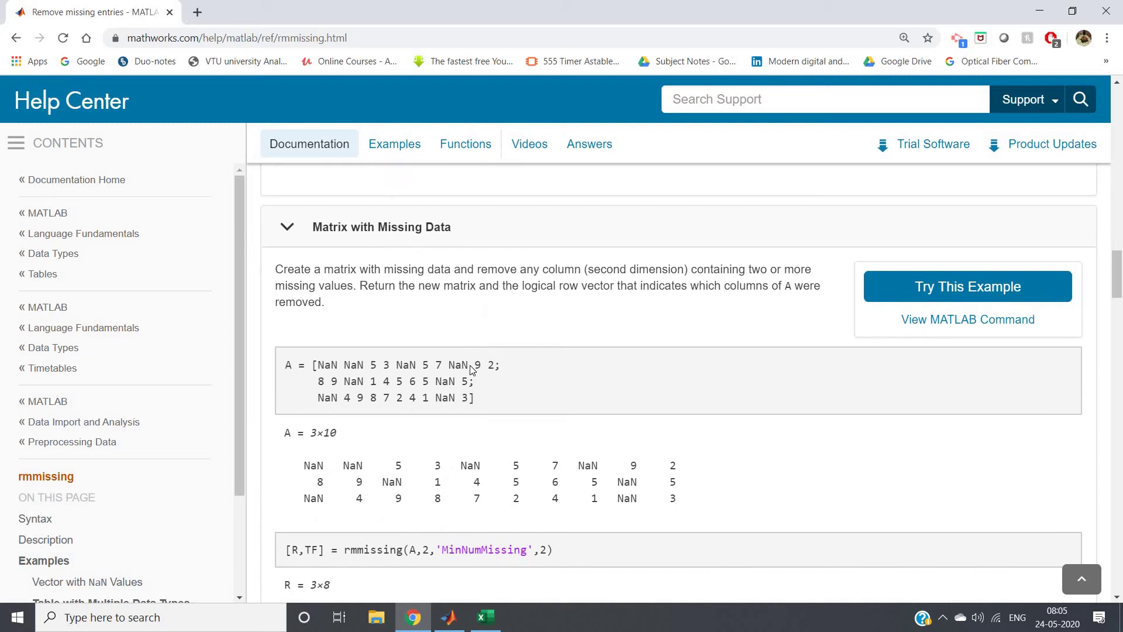
{"action": "scroll", "coordinate": [412, 369], "scroll_direction": "down", "scroll_amount": 1}
{"action": "scroll", "coordinate": [415, 356], "scroll_direction": "up", "scroll_amount": 1}
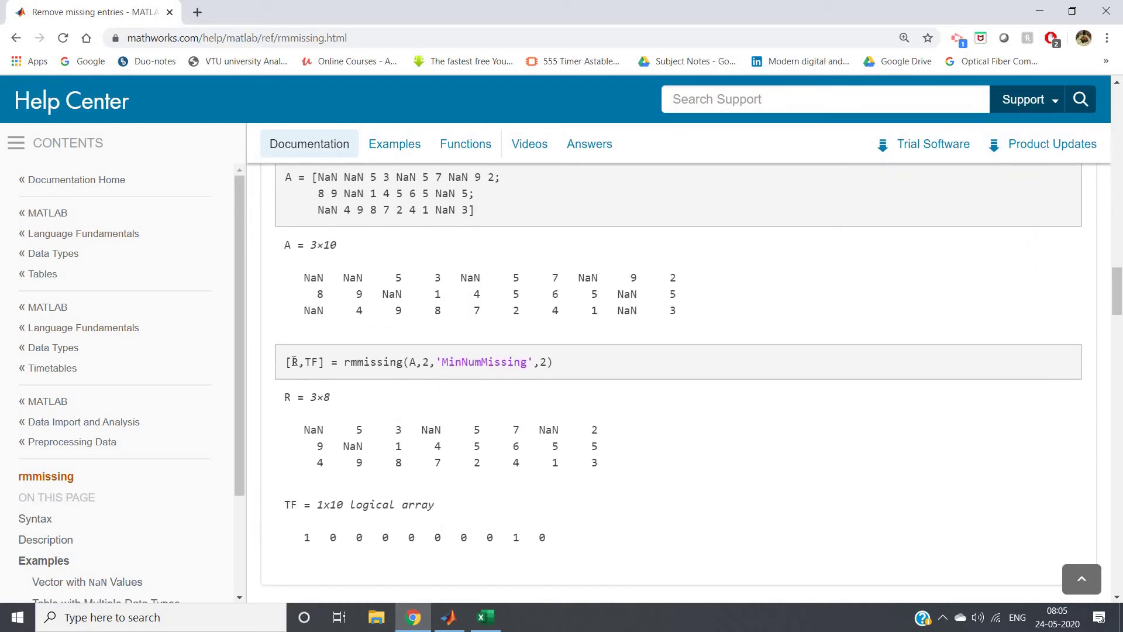
{"action": "scroll", "coordinate": [424, 338], "scroll_direction": "down", "scroll_amount": 1}
{"action": "scroll", "coordinate": [424, 338], "scroll_direction": "up", "scroll_amount": 4}
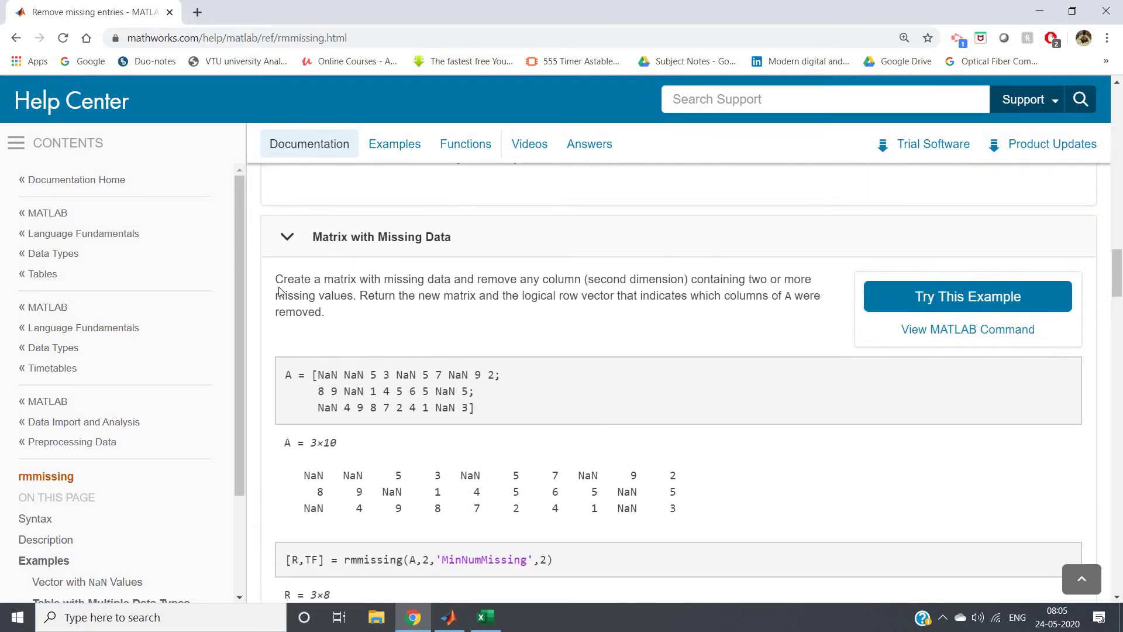
{"action": "left_click_drag", "start_coordinate": [322, 280], "coordinate": [275, 280]}
{"action": "left_click", "coordinate": [382, 277]}
{"action": "left_click_drag", "start_coordinate": [359, 295], "coordinate": [668, 308]}
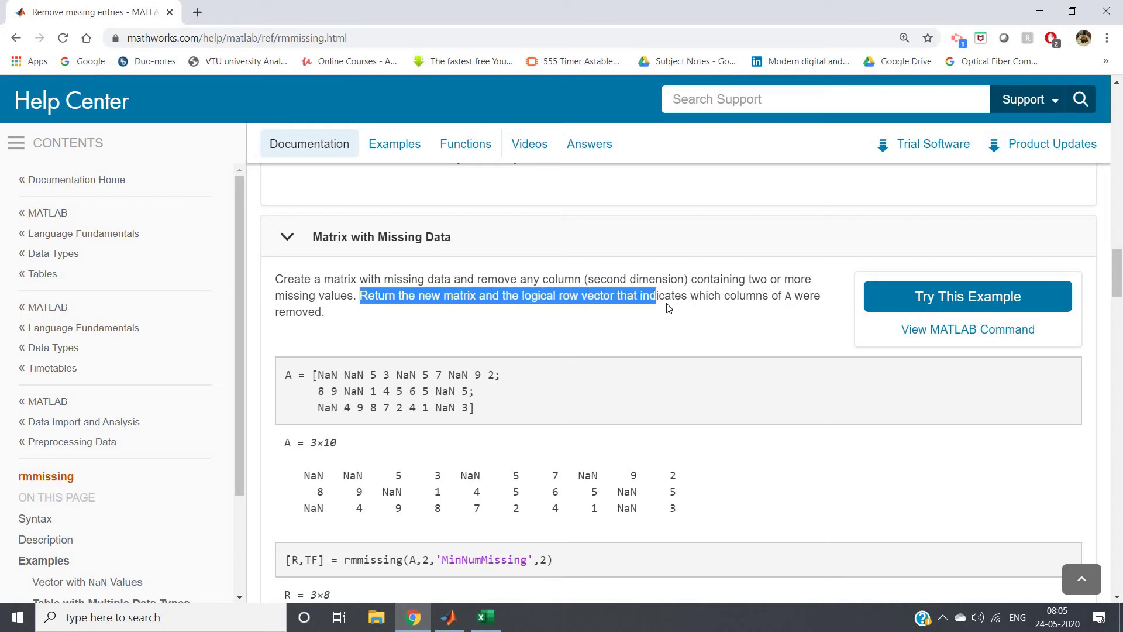
{"action": "left_click", "coordinate": [757, 309]}
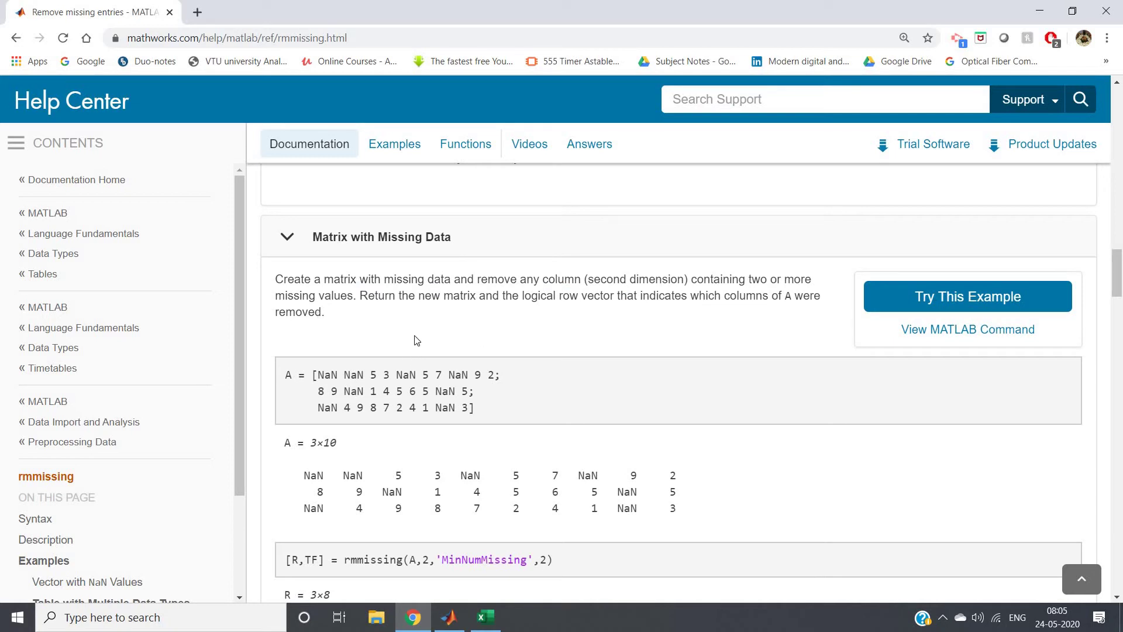
{"action": "scroll", "coordinate": [416, 340], "scroll_direction": "down", "scroll_amount": 3}
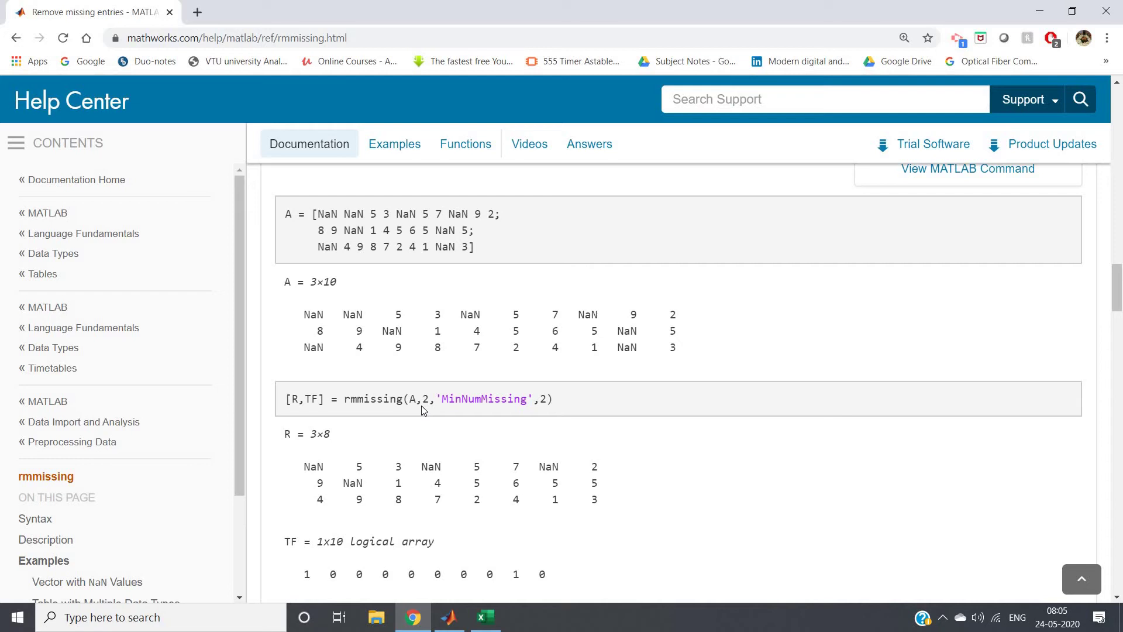
{"action": "left_click_drag", "start_coordinate": [344, 398], "coordinate": [411, 400]}
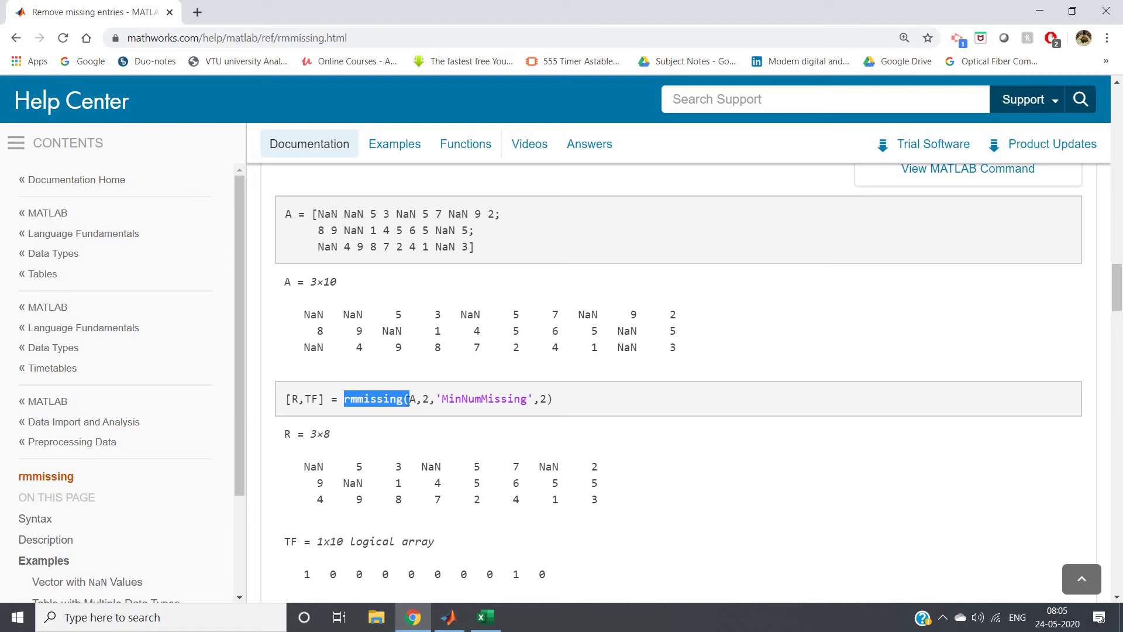
{"action": "left_click", "coordinate": [440, 411]}
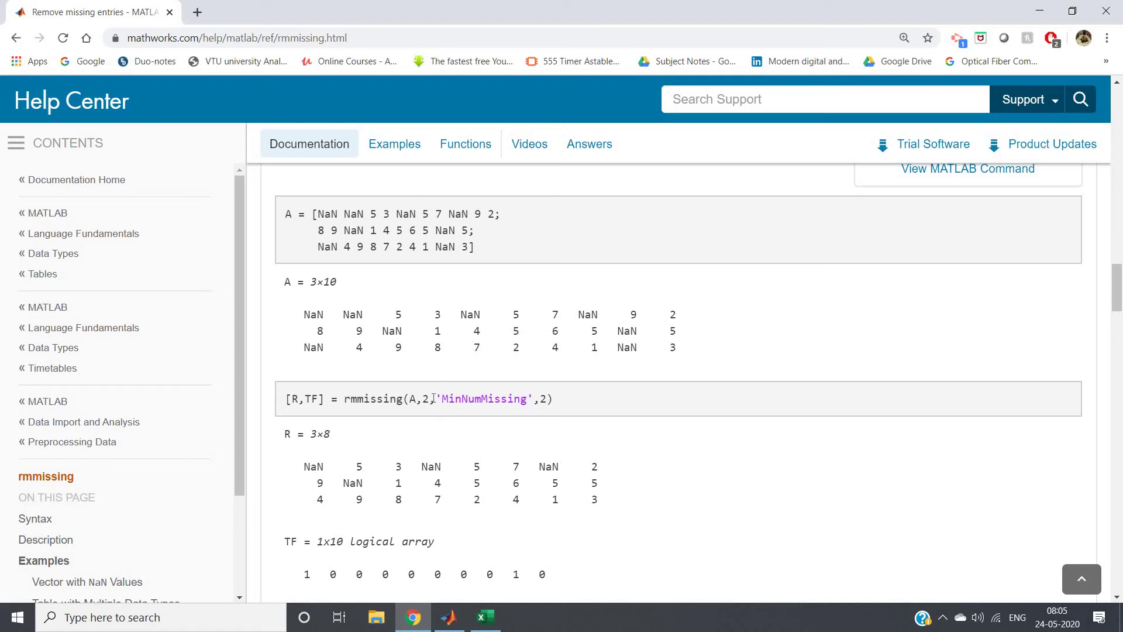
{"action": "left_click_drag", "start_coordinate": [436, 399], "coordinate": [540, 398]}
{"action": "left_click", "coordinate": [474, 399]}
{"action": "double_click", "coordinate": [546, 400]}
Highlight the dimension argument 2 in the help page's example code.
{"action": "double_click", "coordinate": [425, 400]}
{"action": "double_click", "coordinate": [417, 401]}
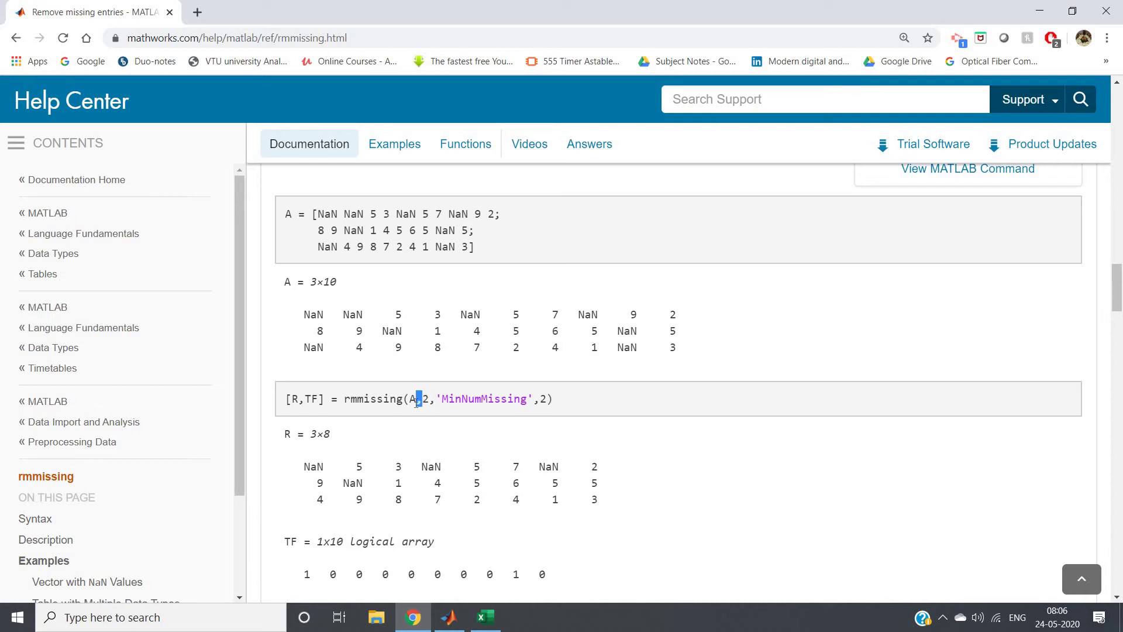
{"action": "left_click", "coordinate": [450, 617]}
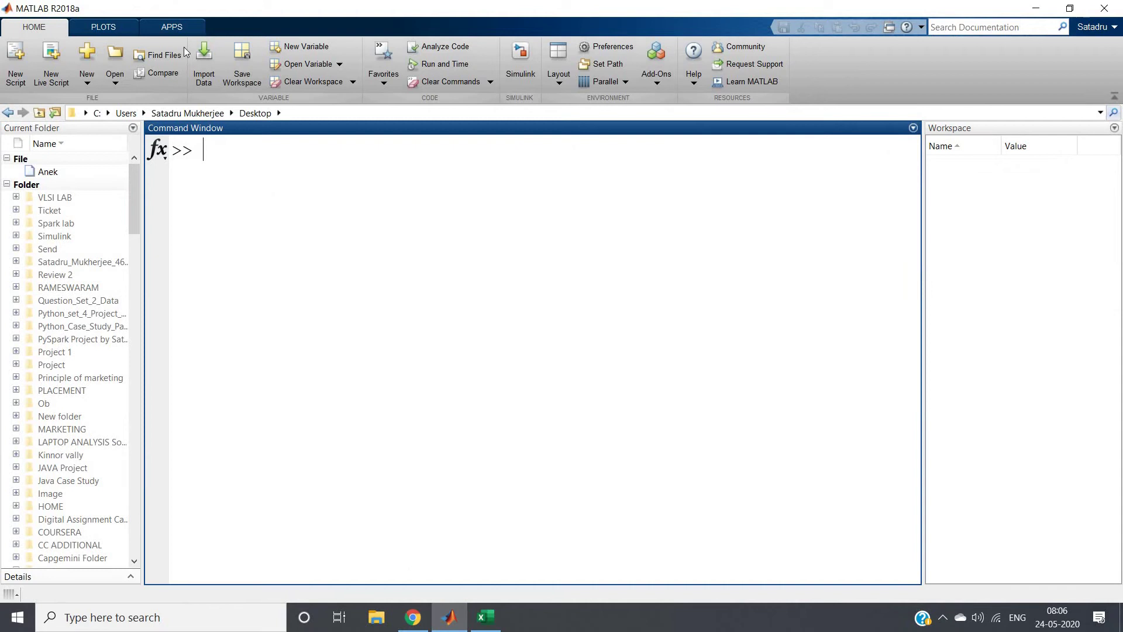
Import Data.csv as a 10x3 table named Data and close the Import tool.
{"action": "left_click", "coordinate": [203, 57]}
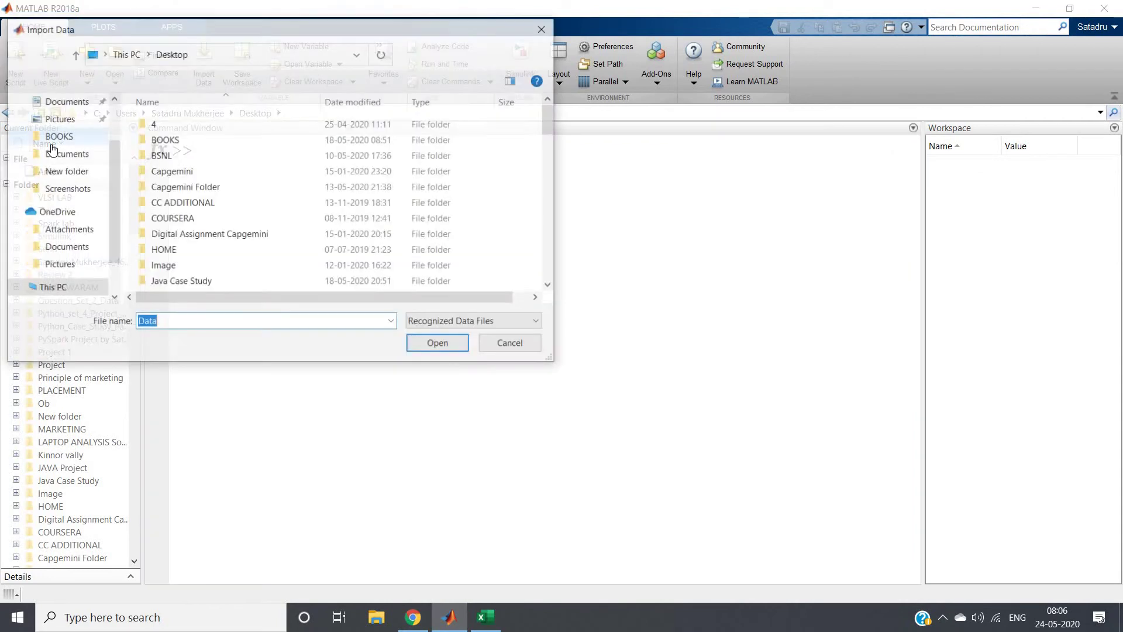
{"action": "left_click", "coordinate": [243, 321]}
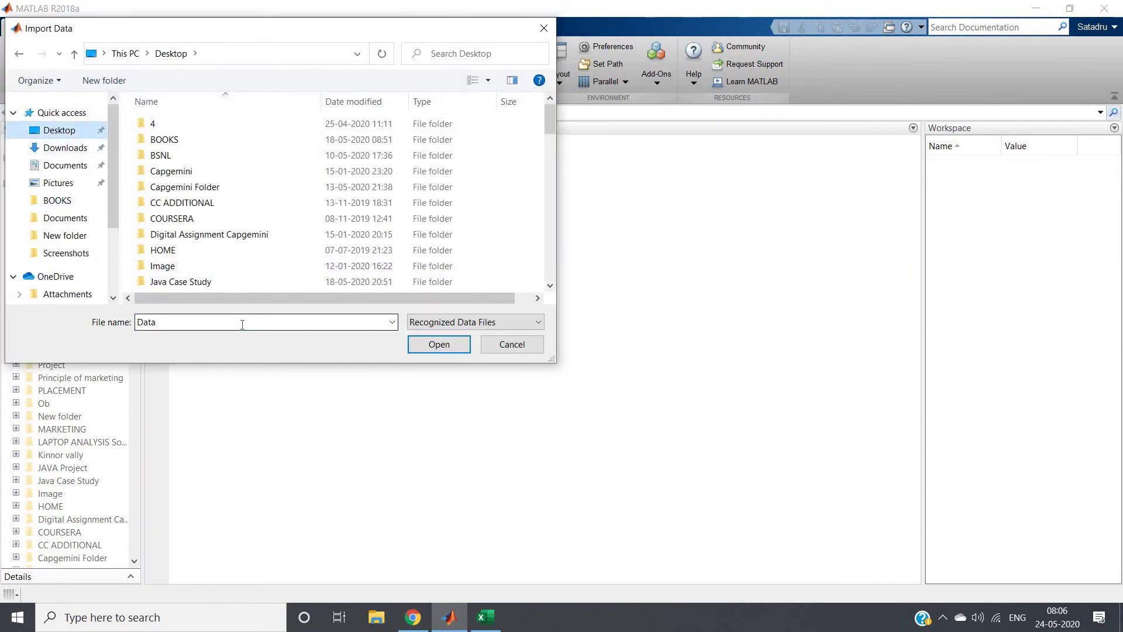
{"action": "double_click", "coordinate": [243, 321]}
{"action": "type", "text": "Data"}
{"action": "key", "text": "Down"}
{"action": "key", "text": "Down"}
{"action": "key", "text": "Down"}
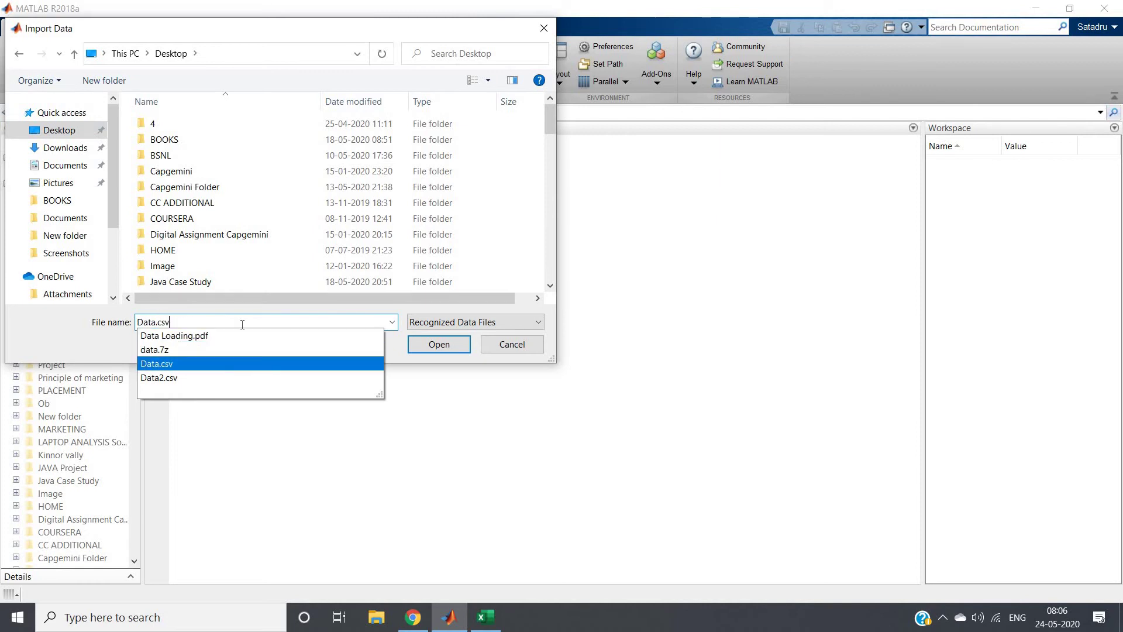
{"action": "key", "text": "Return"}
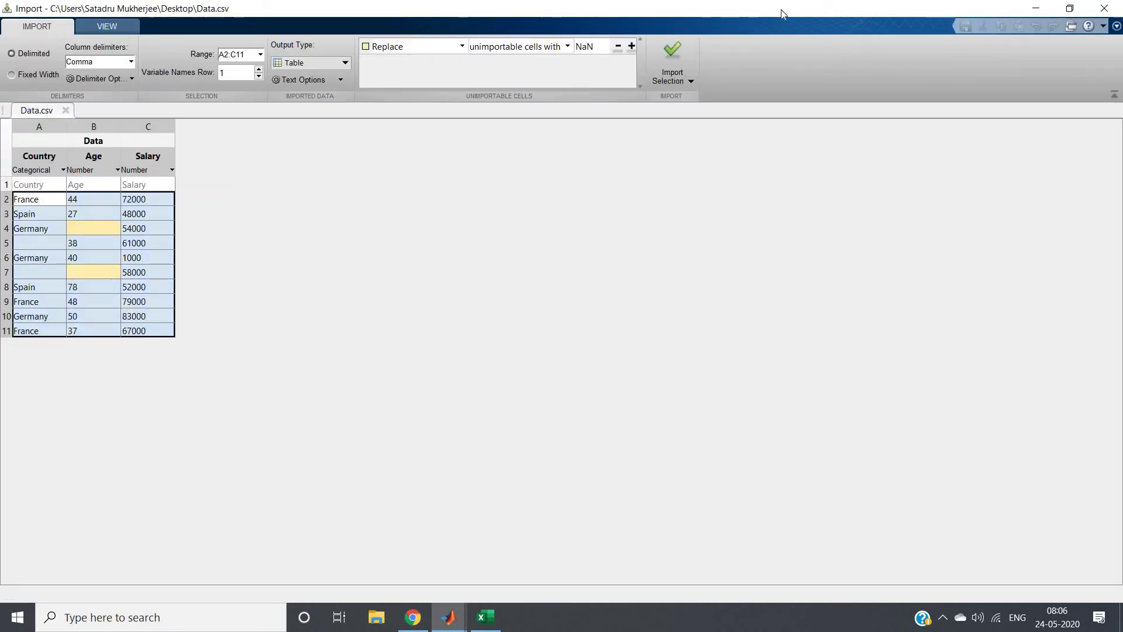
{"action": "left_click", "coordinate": [671, 54]}
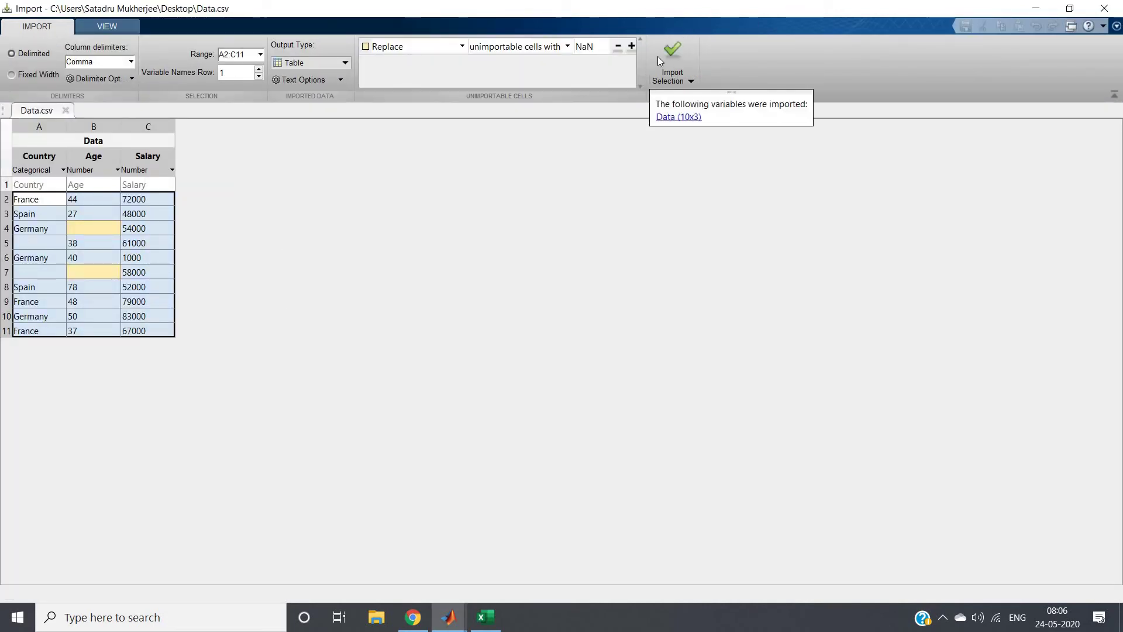
{"action": "left_click", "coordinate": [1104, 8]}
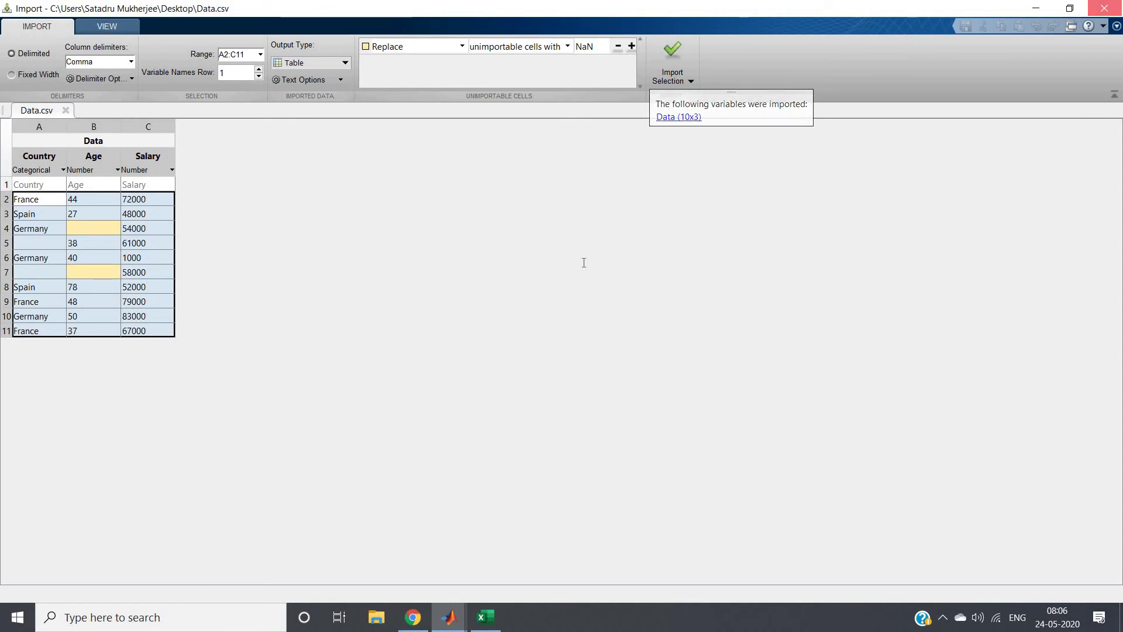
Display Data, then run Data=rmmissing(Data,'MinNumMissing',2); to drop rows with two missing values.
{"action": "type", "text": "Data"}
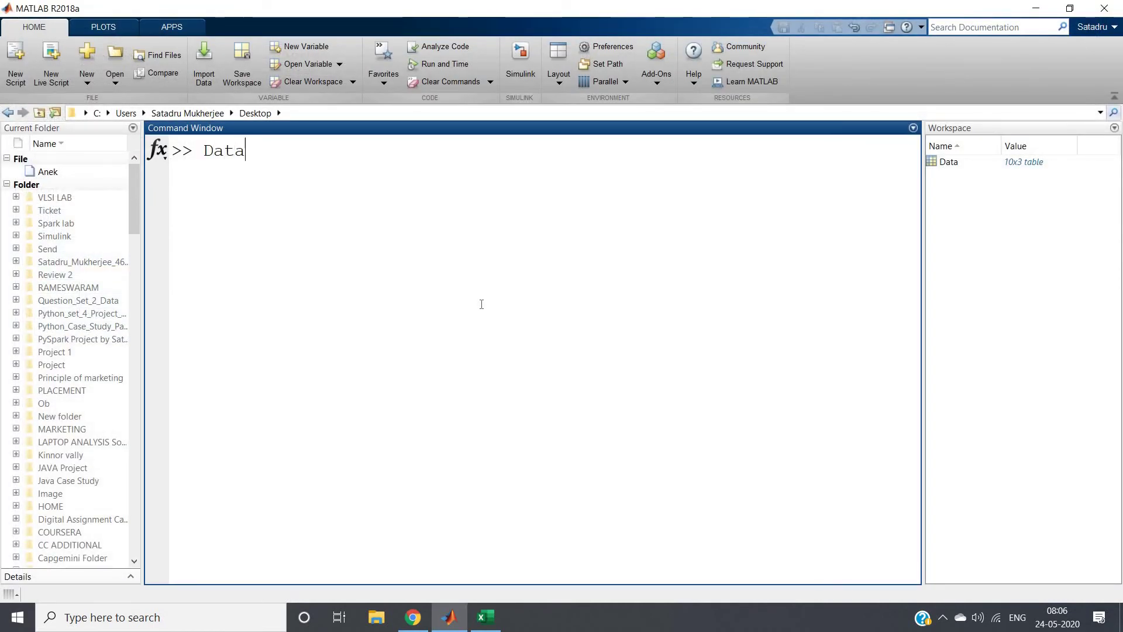
{"action": "key", "text": "Return"}
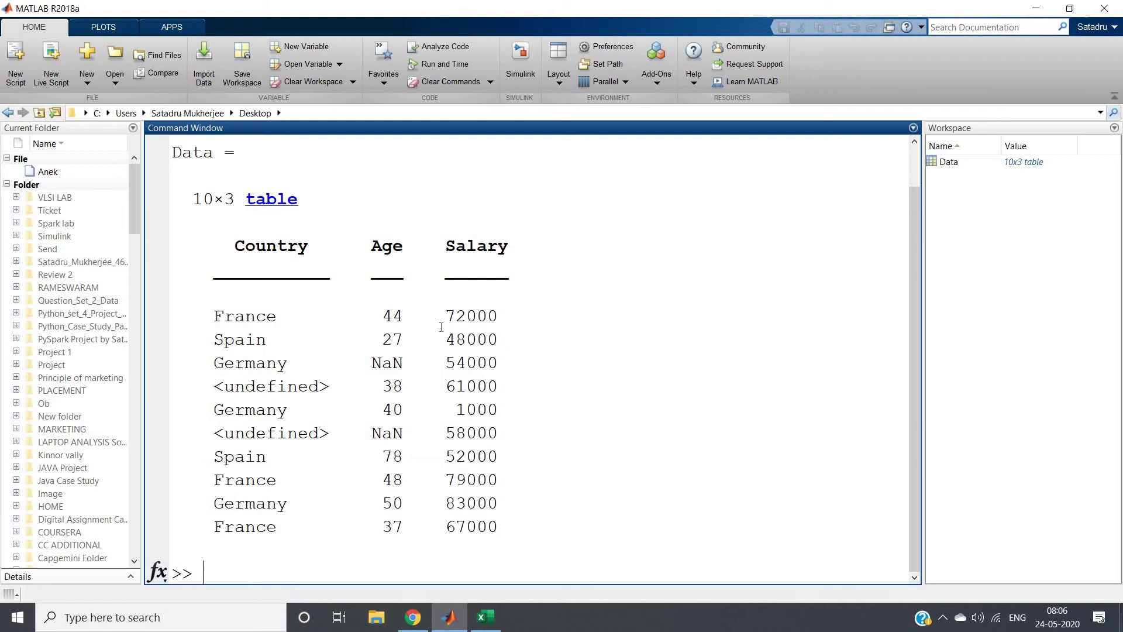
{"action": "type", "text": "Data="}
{"action": "type", "text": "rmmiss"}
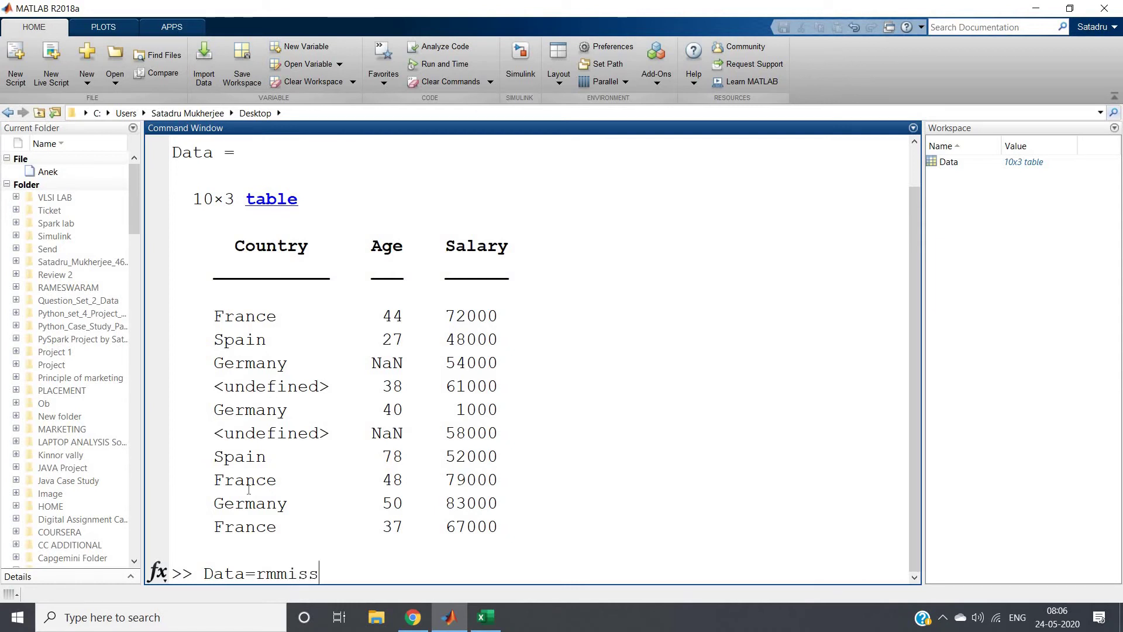
{"action": "type", "text": "ing(Data,'MinNumMi"}
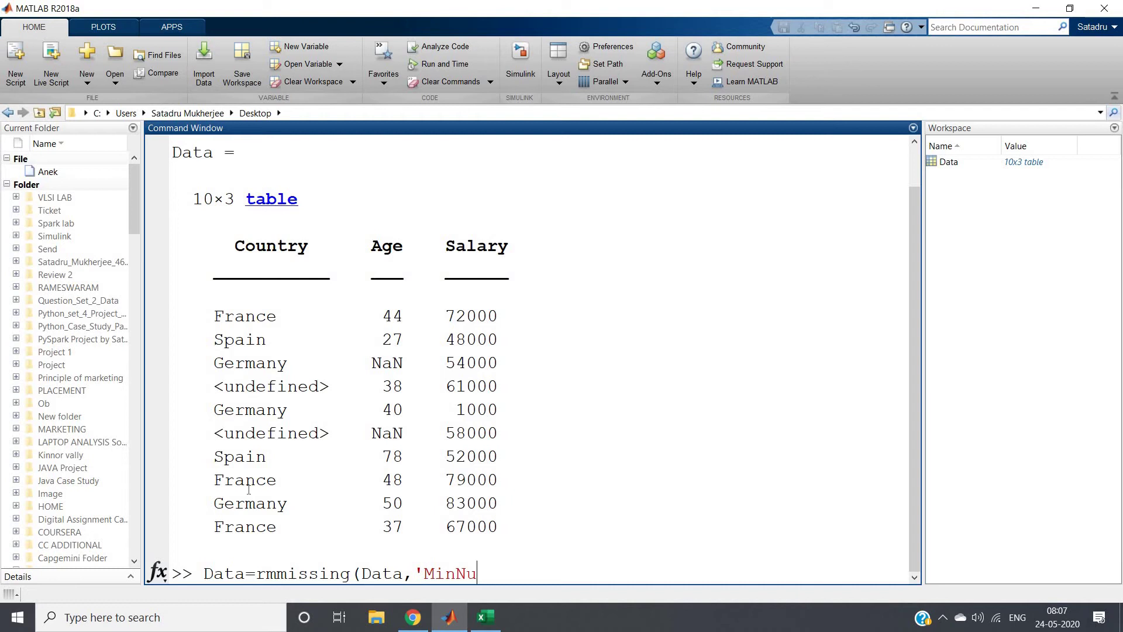
{"action": "key", "text": "BackSpace"}
{"action": "type", "text": "issing"}
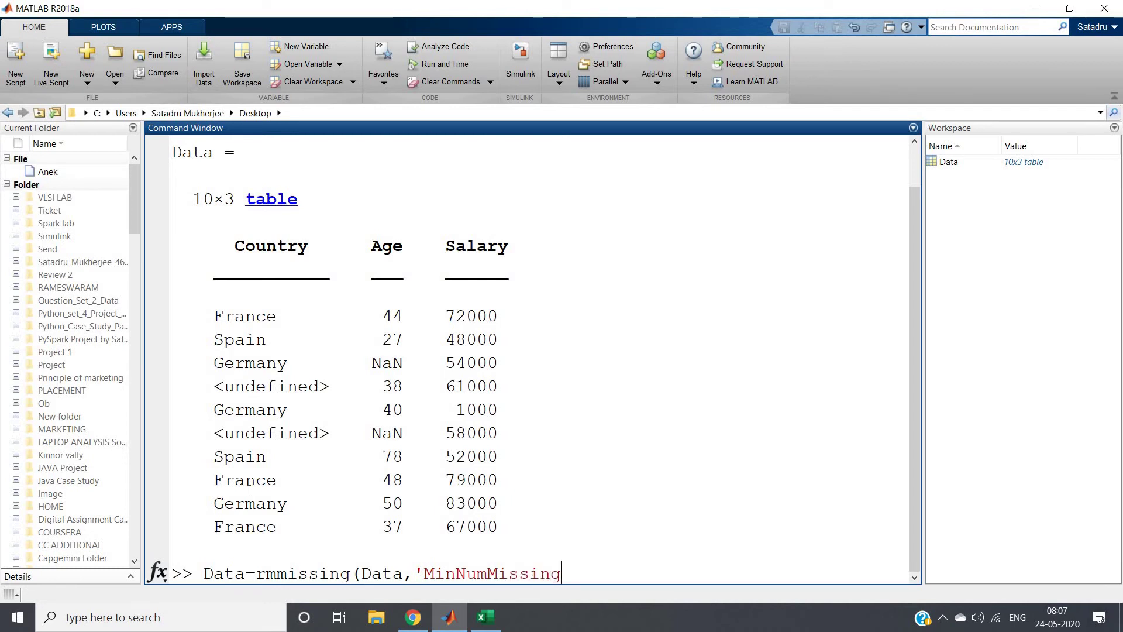
{"action": "type", "text": "',2);"}
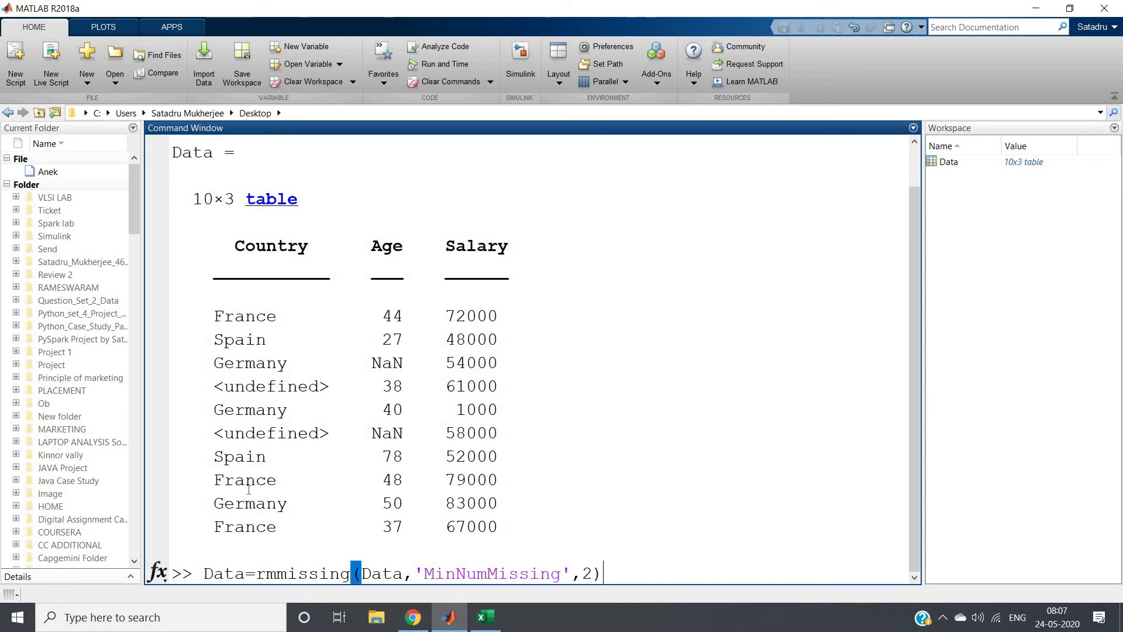
{"action": "key", "text": "Return"}
{"action": "type", "text": "Data"}
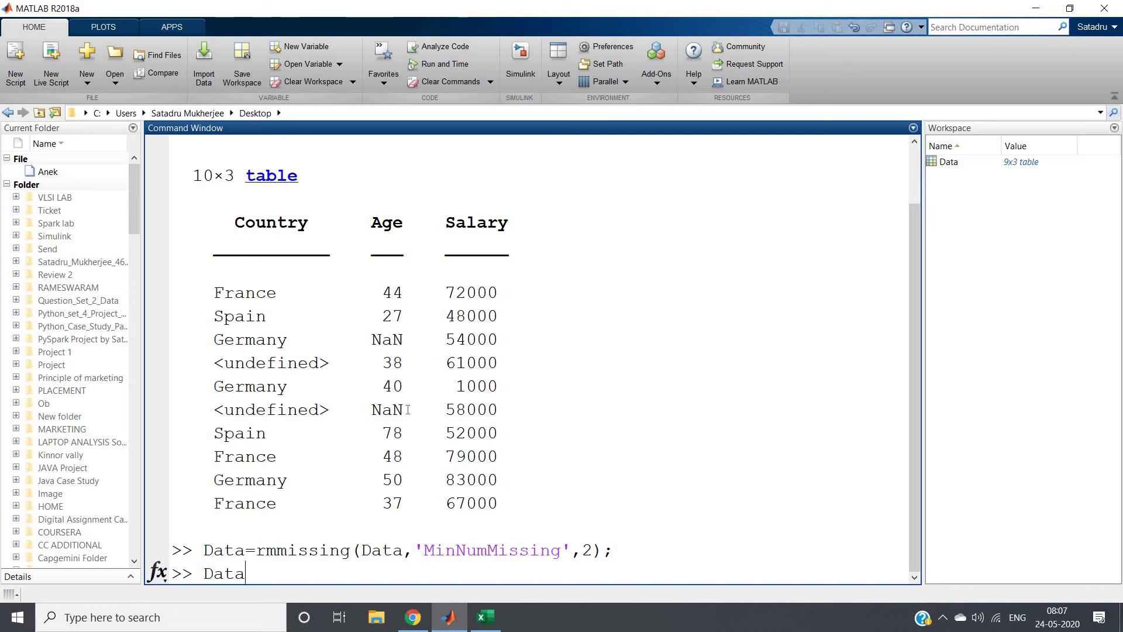
Highlight the old table's row with two missing values (Salary 58000), plus the France and Germany rows.
{"action": "left_click_drag", "start_coordinate": [205, 409], "coordinate": [518, 410]}
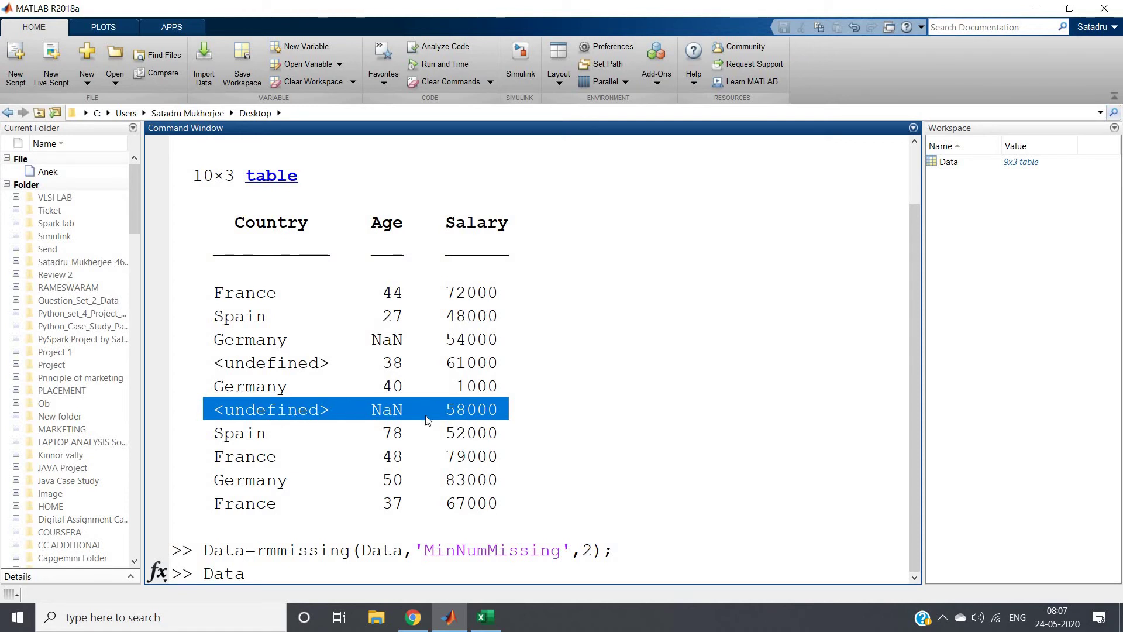
{"action": "left_click", "coordinate": [393, 411]}
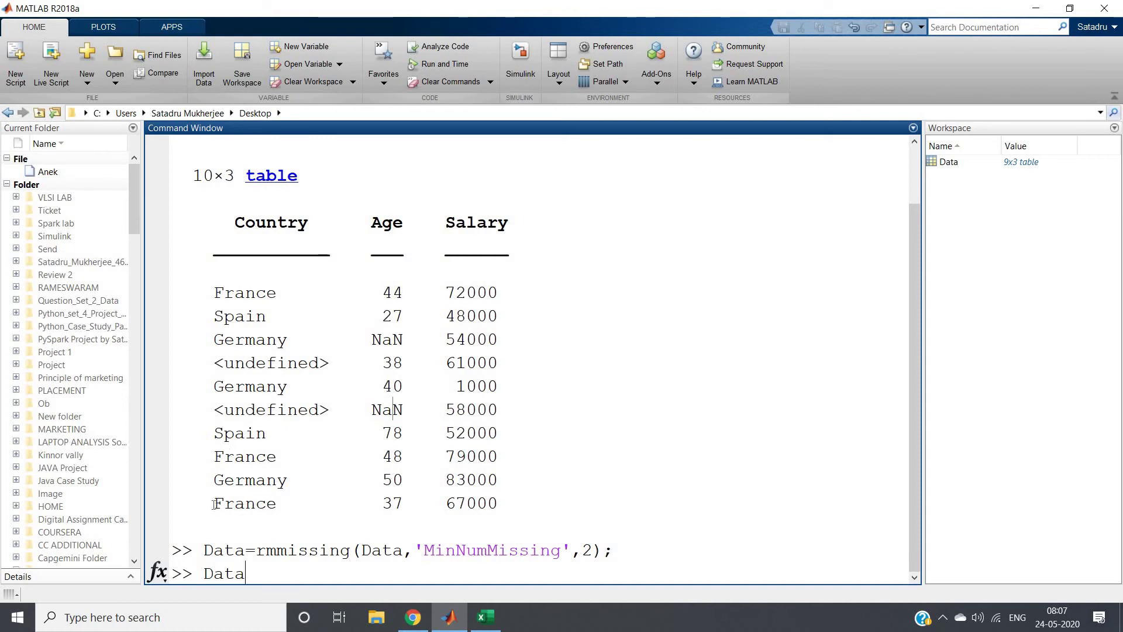
{"action": "left_click_drag", "start_coordinate": [205, 506], "coordinate": [288, 504]}
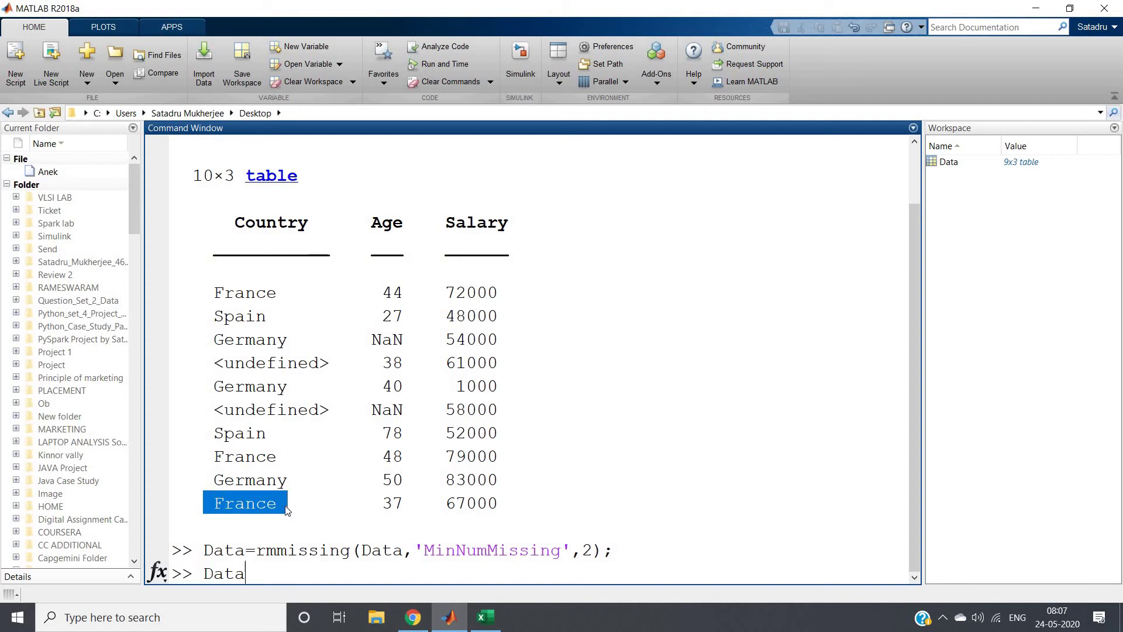
{"action": "triple_click", "coordinate": [250, 413]}
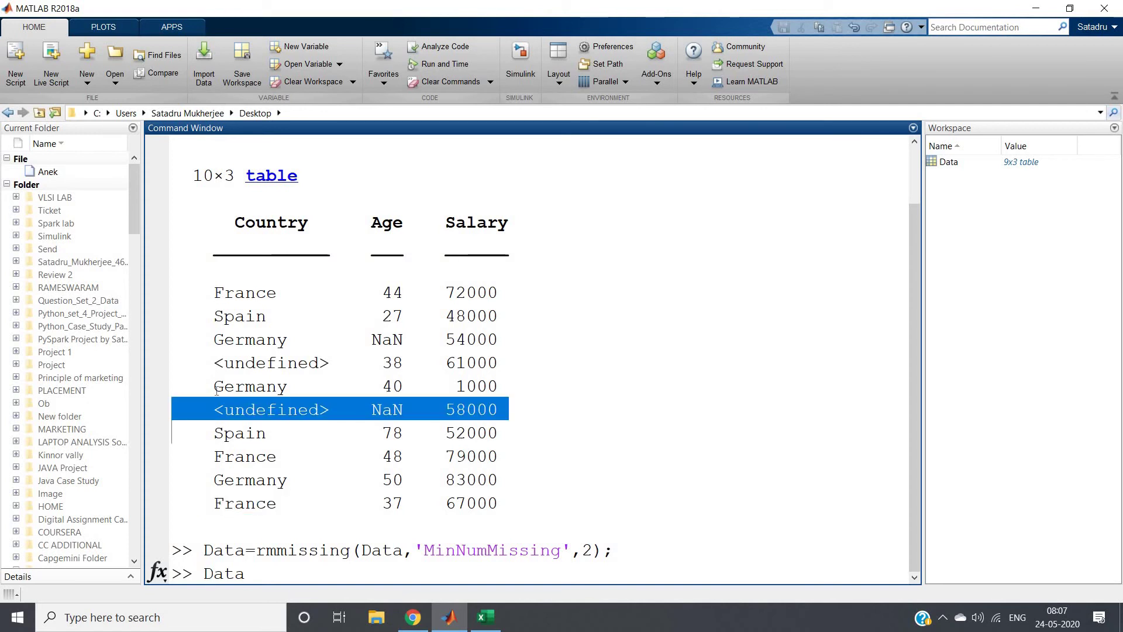
{"action": "left_click_drag", "start_coordinate": [214, 387], "coordinate": [509, 388]}
{"action": "left_click_drag", "start_coordinate": [443, 408], "coordinate": [509, 408]}
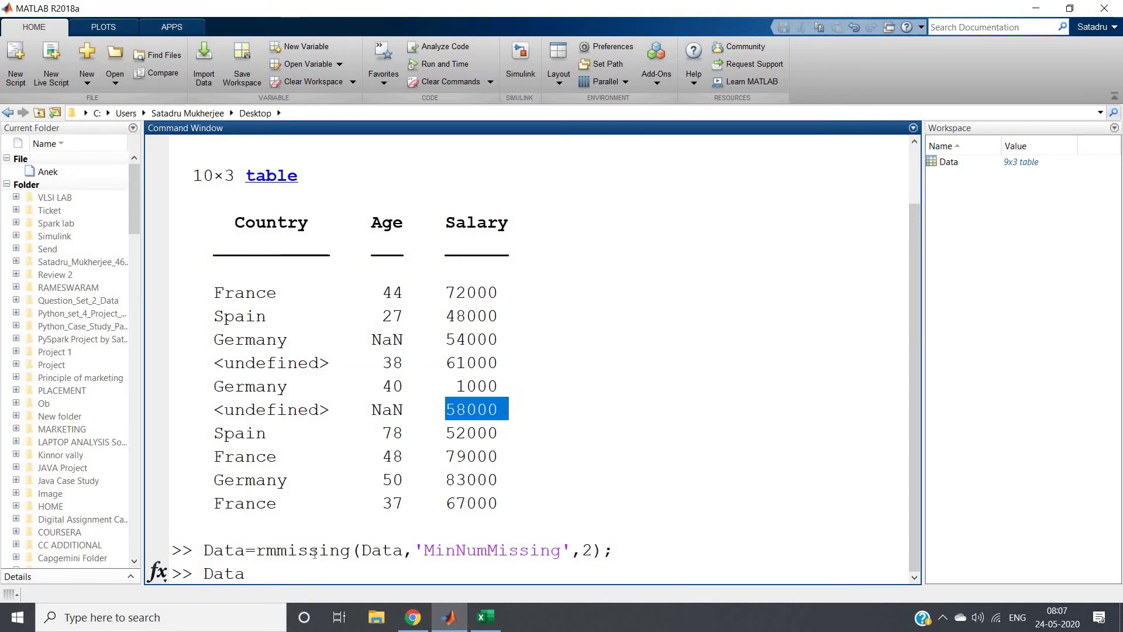
{"action": "left_click", "coordinate": [509, 409]}
Display the 9x3 Data table and compare its Germany 40 1000 row with the old output.
{"action": "key", "text": "Return"}
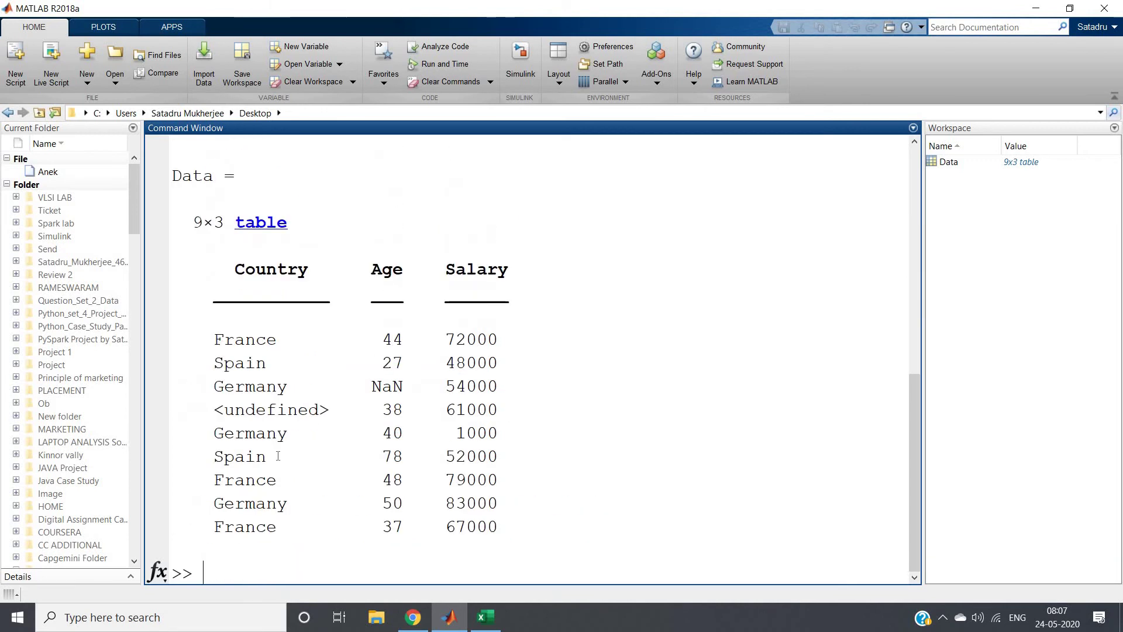
{"action": "left_click_drag", "start_coordinate": [204, 433], "coordinate": [498, 432]}
{"action": "scroll", "coordinate": [512, 212], "scroll_direction": "up", "scroll_amount": 2}
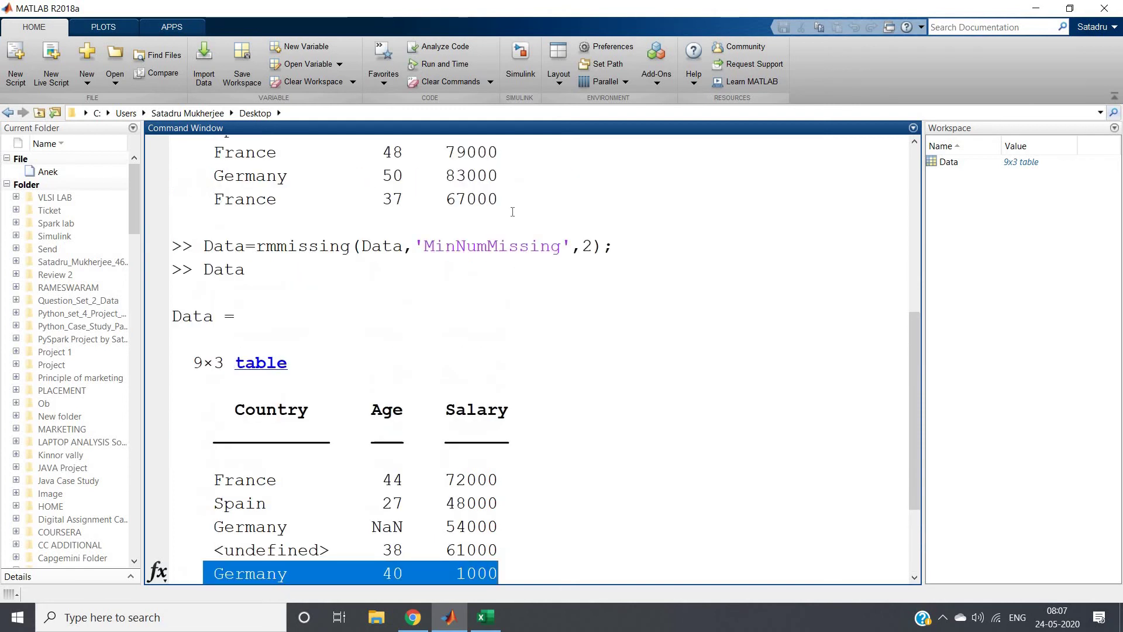
{"action": "scroll", "coordinate": [512, 212], "scroll_direction": "up", "scroll_amount": 2}
{"action": "left_click_drag", "start_coordinate": [414, 245], "coordinate": [345, 223]}
{"action": "left_click", "coordinate": [360, 458]}
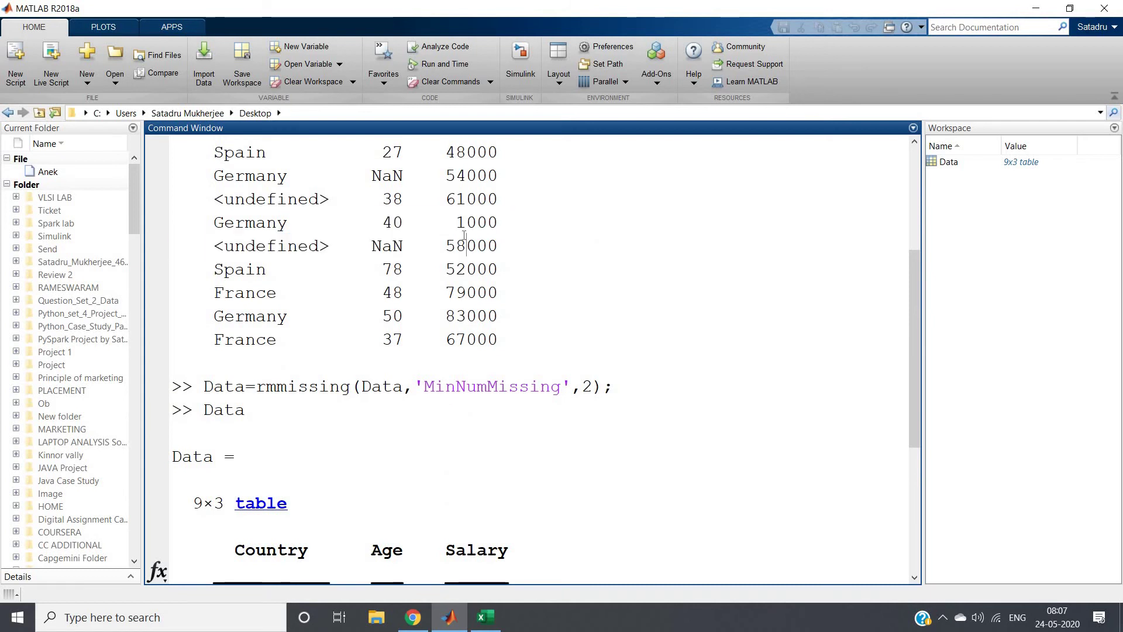
{"action": "scroll", "coordinate": [360, 459], "scroll_direction": "down", "scroll_amount": 4}
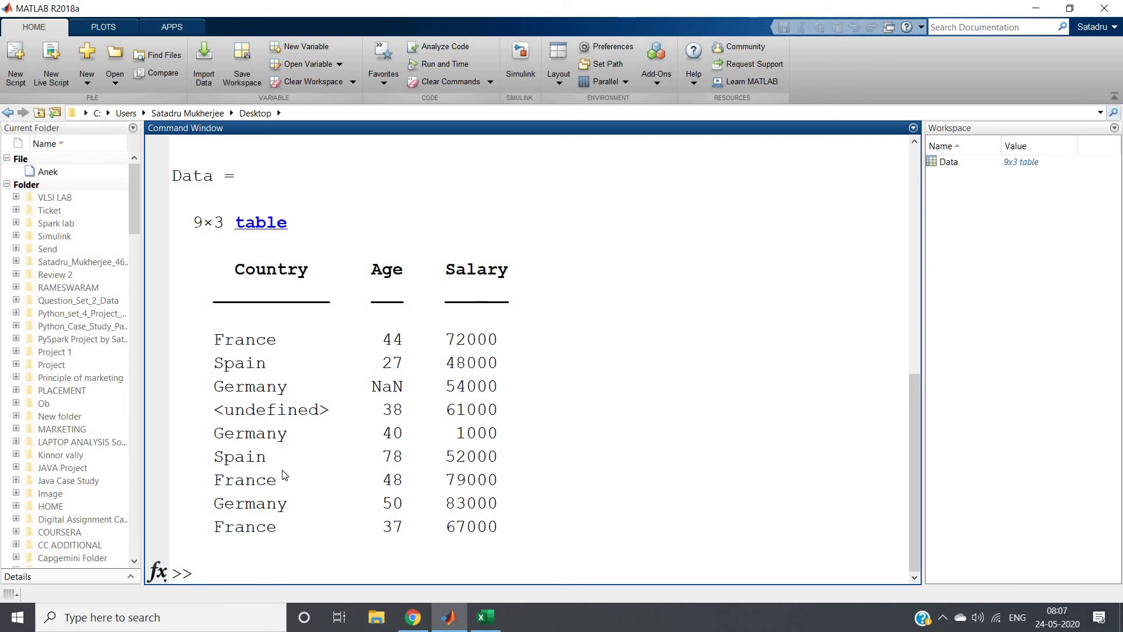
Recall the rmmissing command, insert dimension argument 2, and check the undefined Country and NaN Age entries.
{"action": "key", "text": "Up"}
{"action": "key", "text": "Up"}
{"action": "key", "text": "Left"}
{"action": "key", "text": "Left"}
{"action": "key", "text": "Left"}
{"action": "key", "text": "Left"}
{"action": "key", "text": "Left"}
{"action": "key", "text": "Left"}
{"action": "key", "text": "Left"}
{"action": "key", "text": "Left"}
{"action": "key", "text": "Left"}
{"action": "key", "text": "Left"}
{"action": "key", "text": "Left"}
{"action": "key", "text": "Left"}
{"action": "key", "text": "Left"}
{"action": "key", "text": "Left"}
{"action": "key", "text": "Left"}
{"action": "key", "text": "Left"}
{"action": "key", "text": "Left"}
{"action": "key", "text": "Left"}
{"action": "key", "text": "Left"}
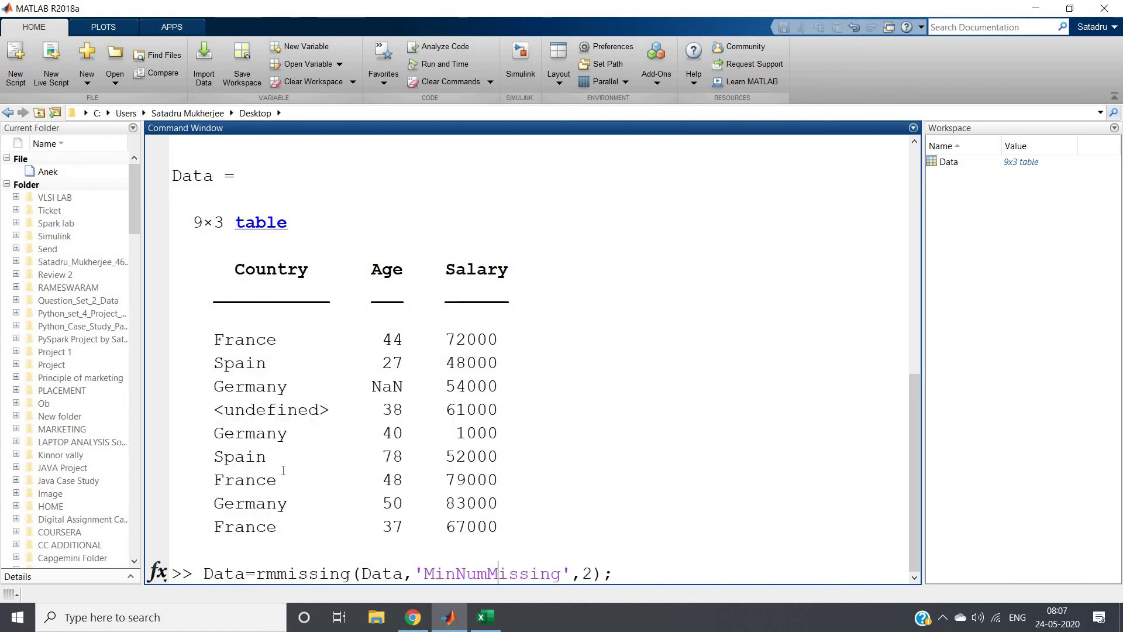
{"action": "type", "text": "2,"}
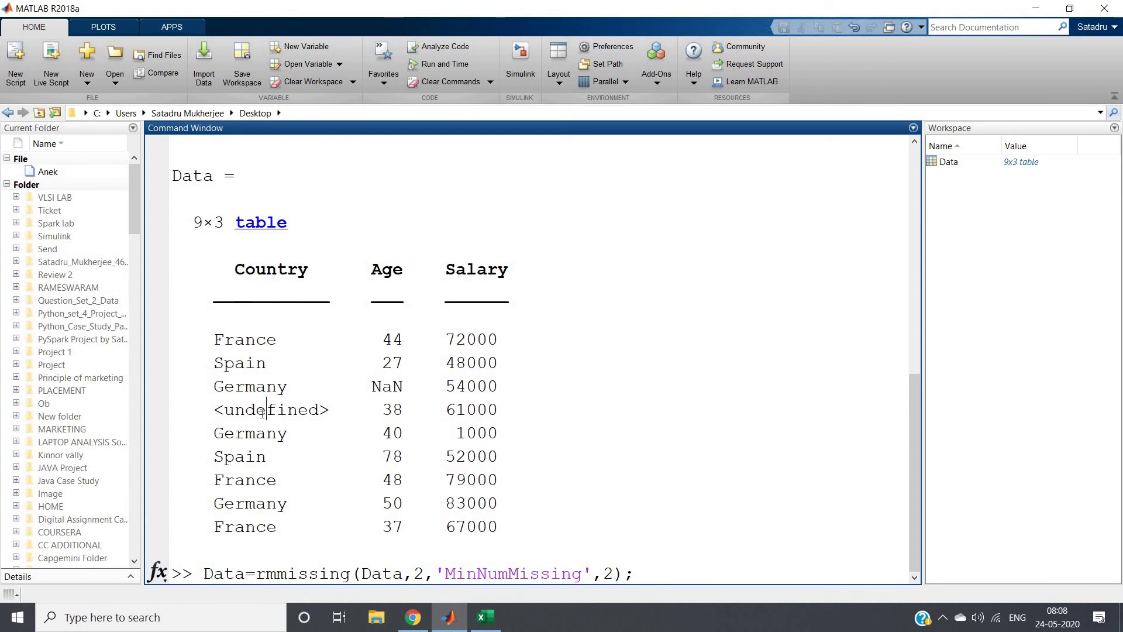
{"action": "triple_click", "coordinate": [243, 410]}
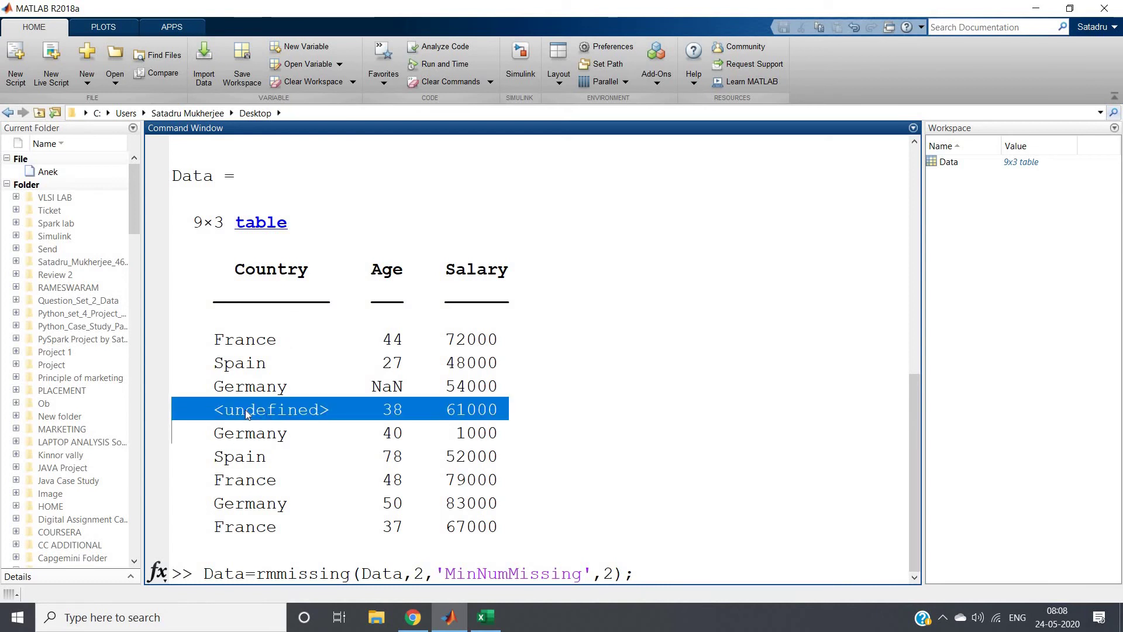
{"action": "left_click", "coordinate": [244, 409]}
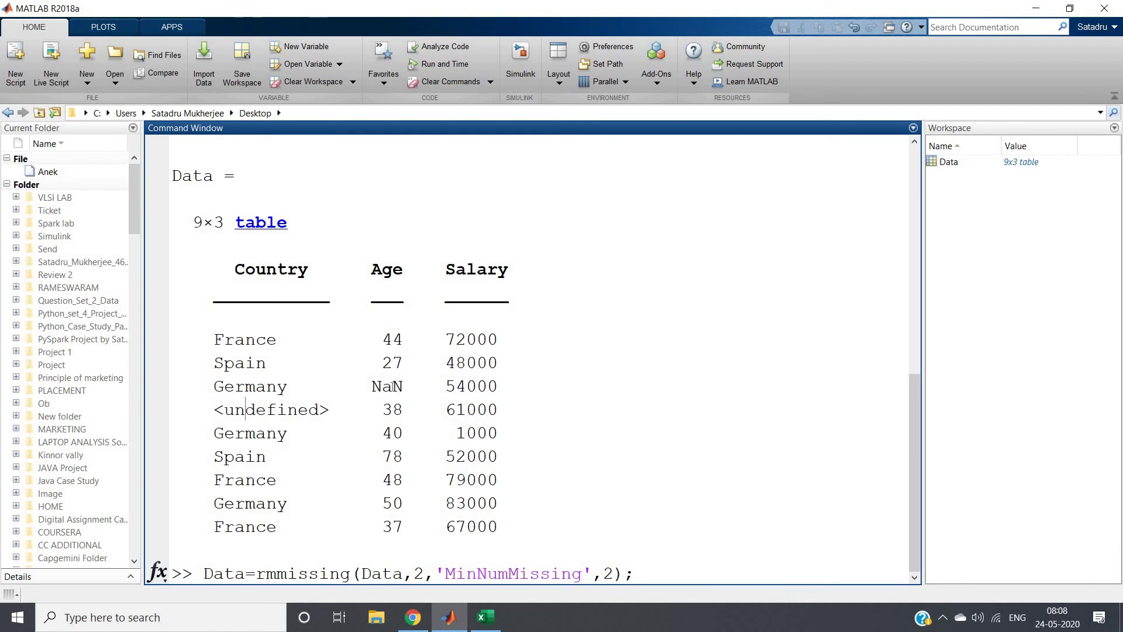
{"action": "double_click", "coordinate": [393, 386]}
{"action": "left_click", "coordinate": [393, 386]}
Change MinNumMissing to 1 and run Data=rmmissing(Data,2,'MinNumMissing',1);.
{"action": "left_click", "coordinate": [615, 574]}
{"action": "key", "text": "BackSpace"}
{"action": "type", "text": "1"}
{"action": "key", "text": "Return"}
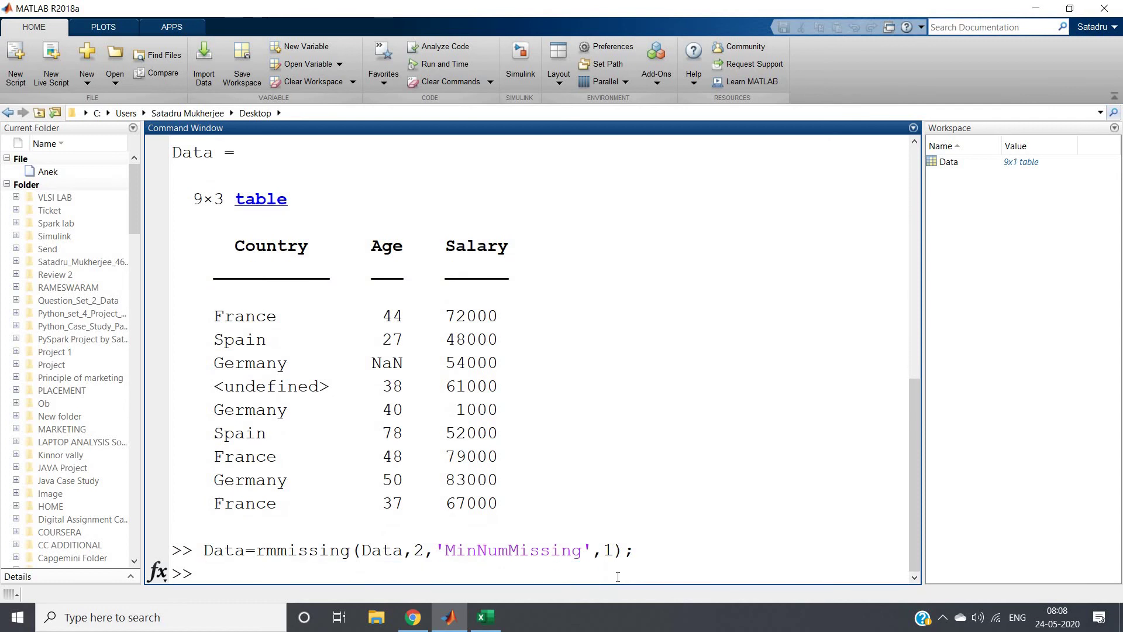
Display Data, now a 9x1 table holding only the Salary column.
{"action": "type", "text": "Data"}
{"action": "key", "text": "Return"}
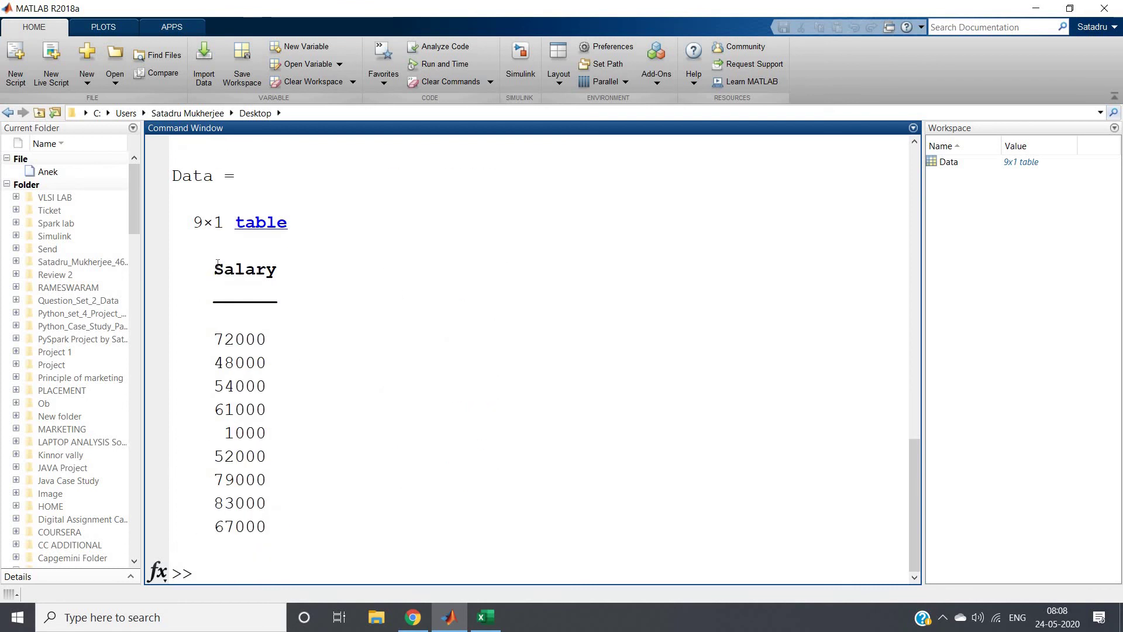
{"action": "left_click_drag", "start_coordinate": [214, 268], "coordinate": [320, 529]}
{"action": "left_click", "coordinate": [320, 529]}
{"action": "left_click", "coordinate": [413, 617]}
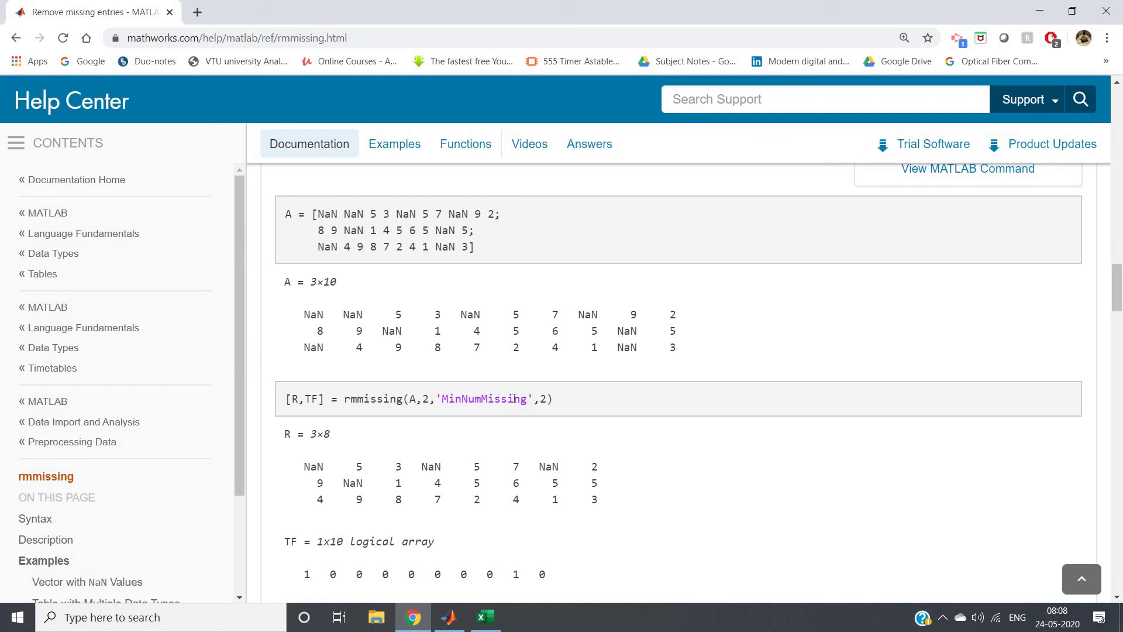
{"action": "left_click_drag", "start_coordinate": [442, 399], "coordinate": [530, 399]}
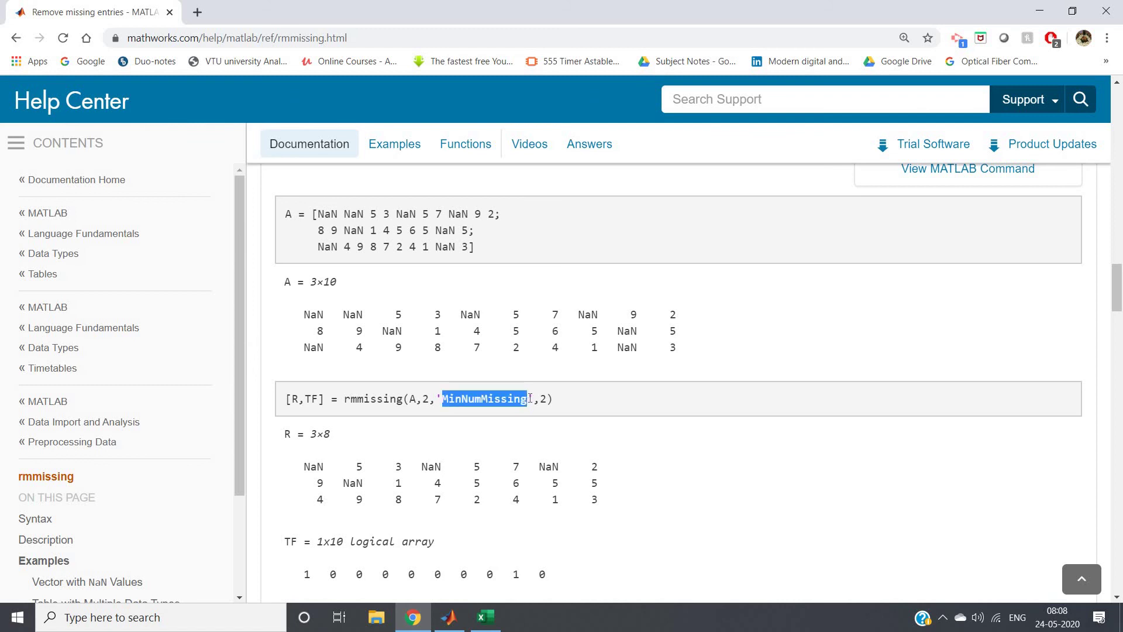
{"action": "left_click", "coordinate": [489, 500]}
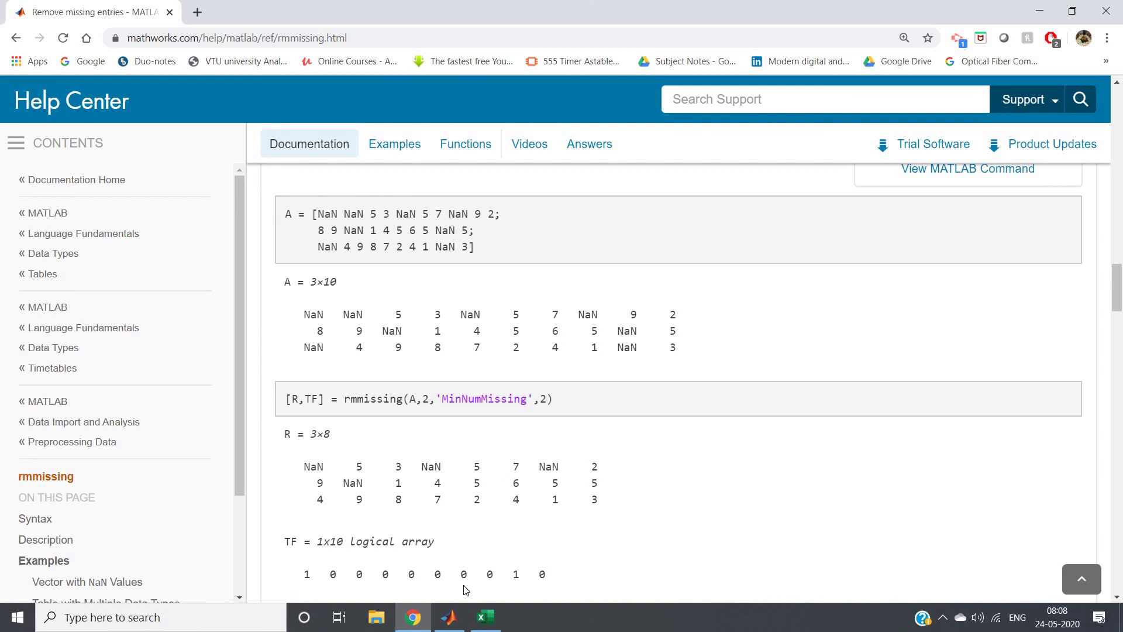
{"action": "left_click", "coordinate": [449, 615]}
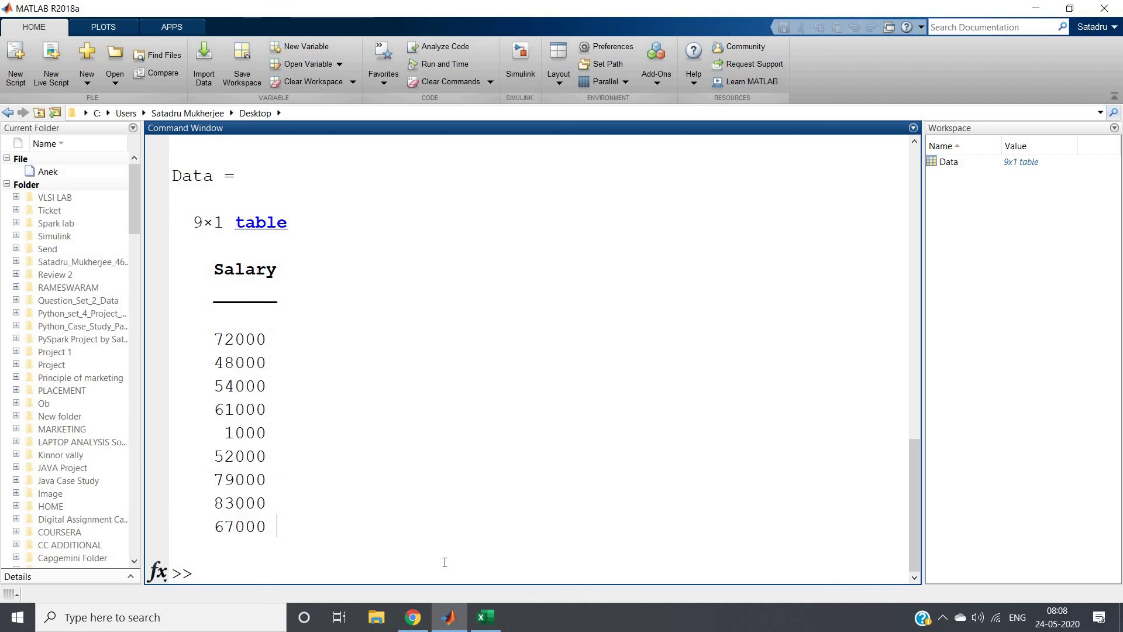
Clear the Command Window output with clc.
{"action": "type", "text": "clc"}
{"action": "key", "text": "Return"}
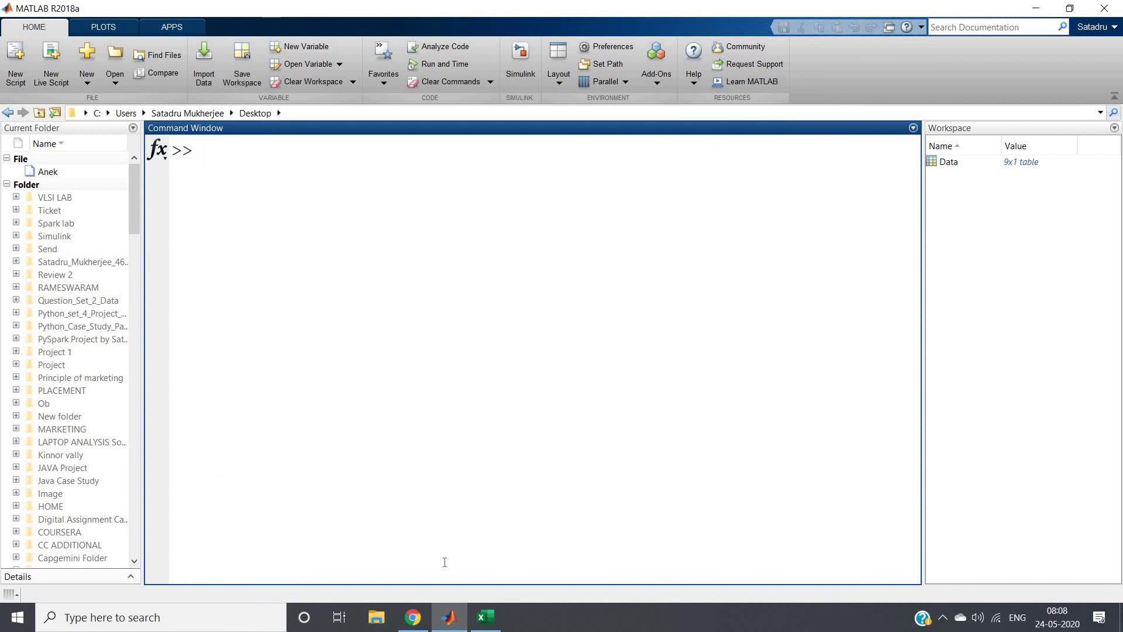